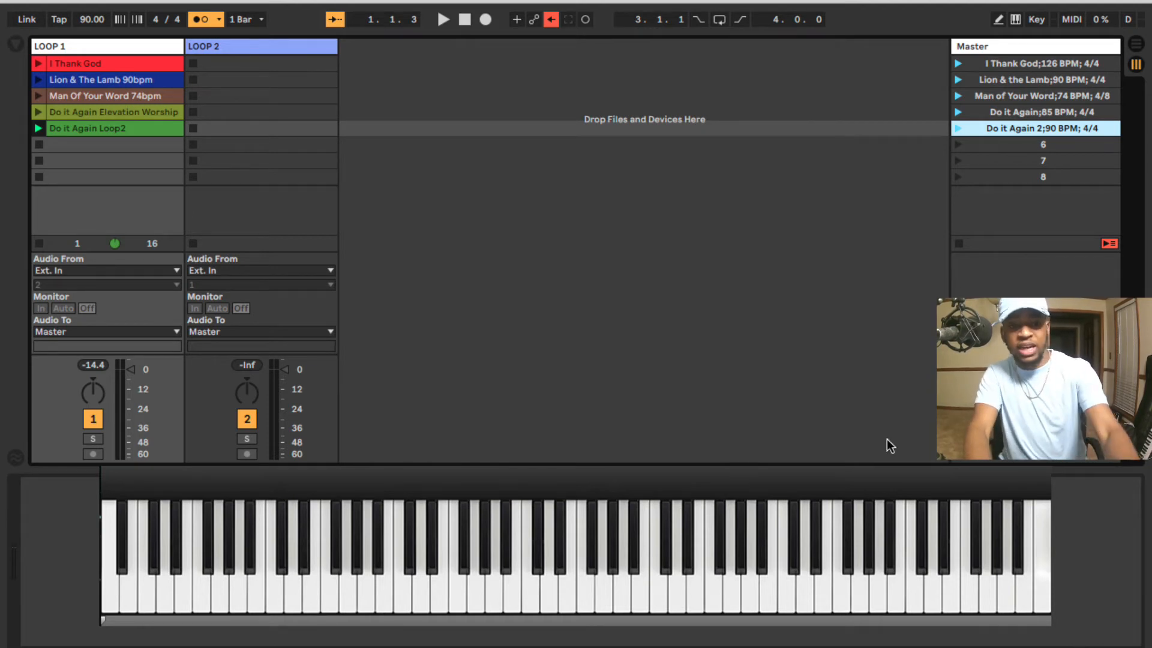
# - Launch the five song scenes in order, from I Thank God to Do it Again 2, to audition their loops, and stop playback
pyautogui.press('1')
pyautogui.press('space')
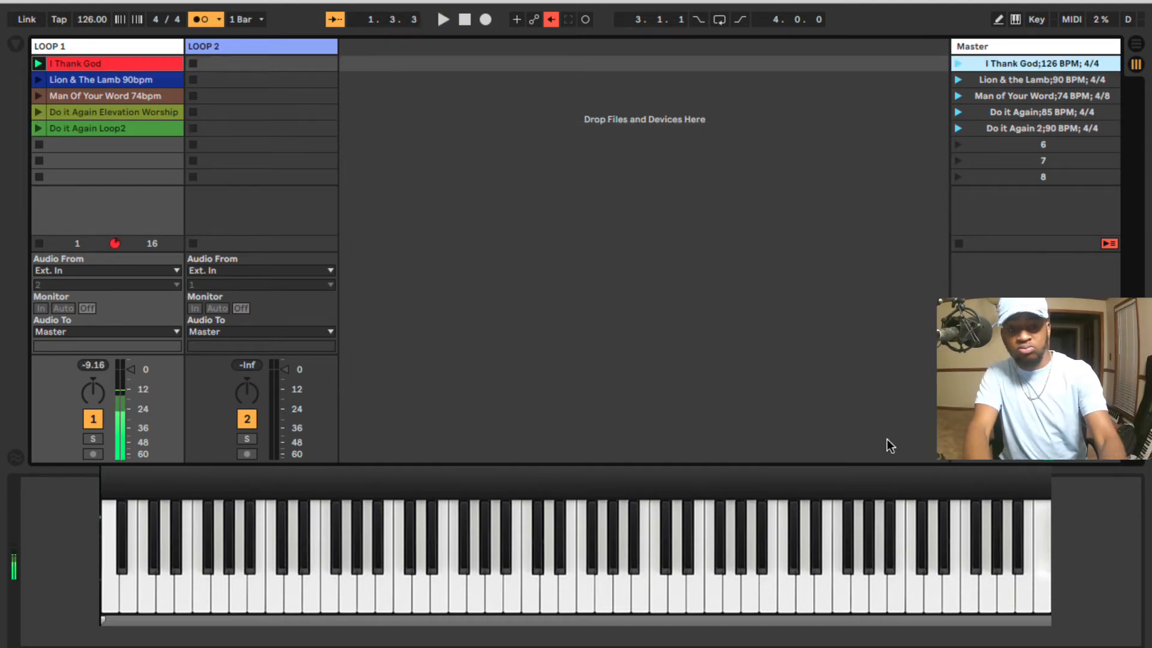
pyautogui.press('2')
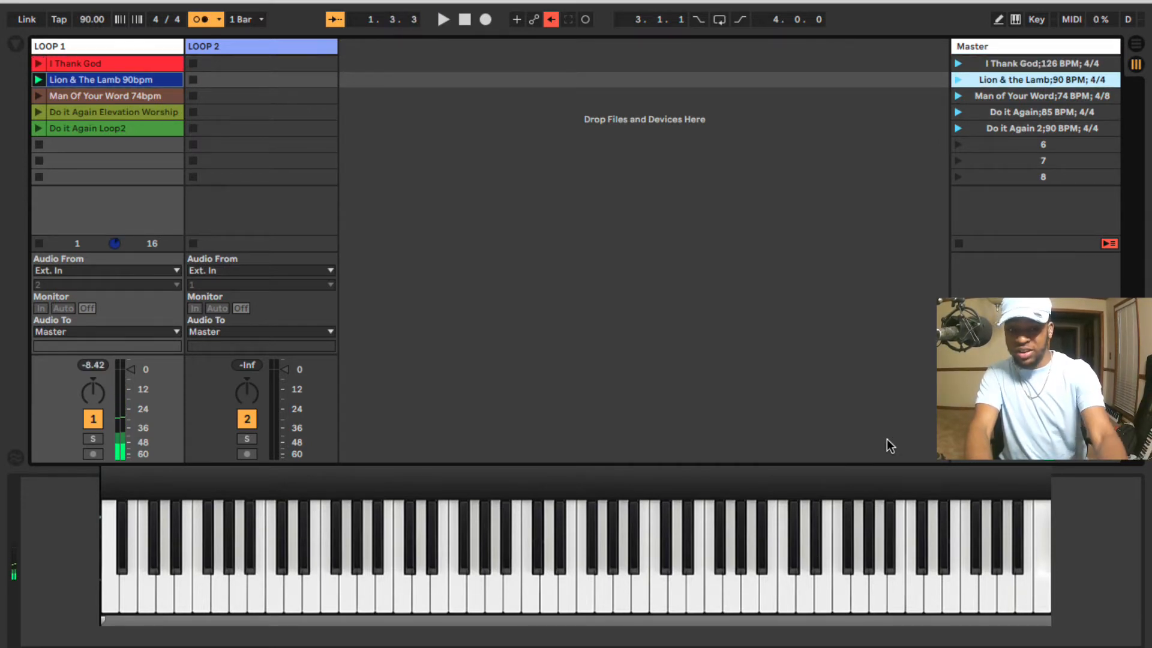
pyautogui.press('3')
pyautogui.press('4')
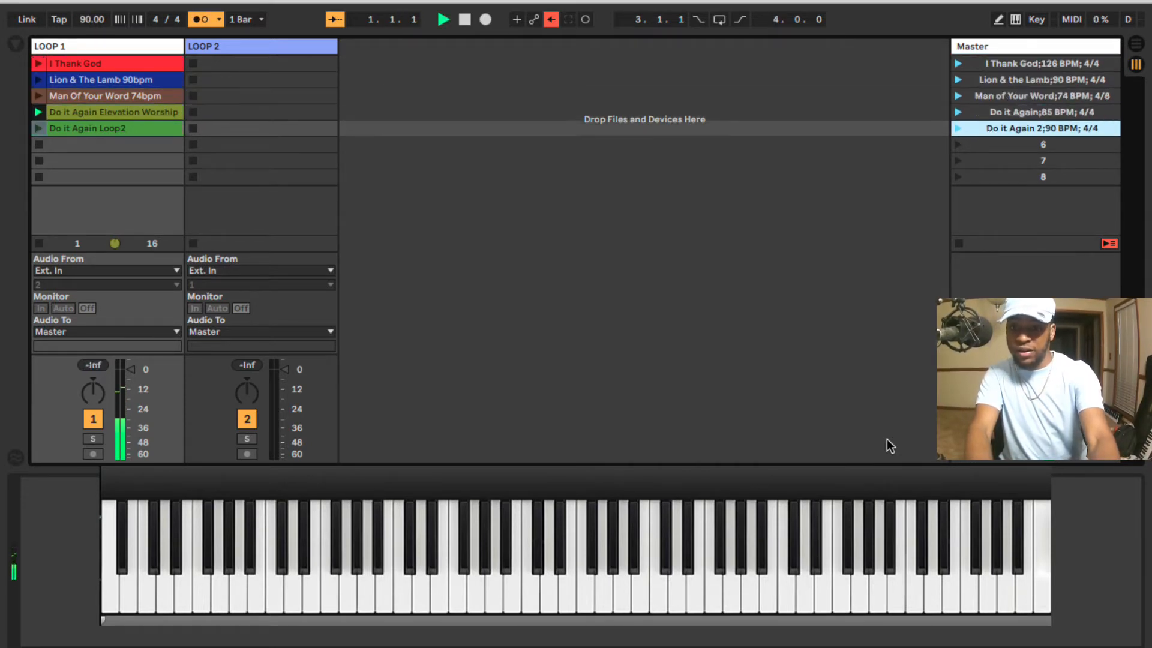
pyautogui.press('5')
pyautogui.press('space')
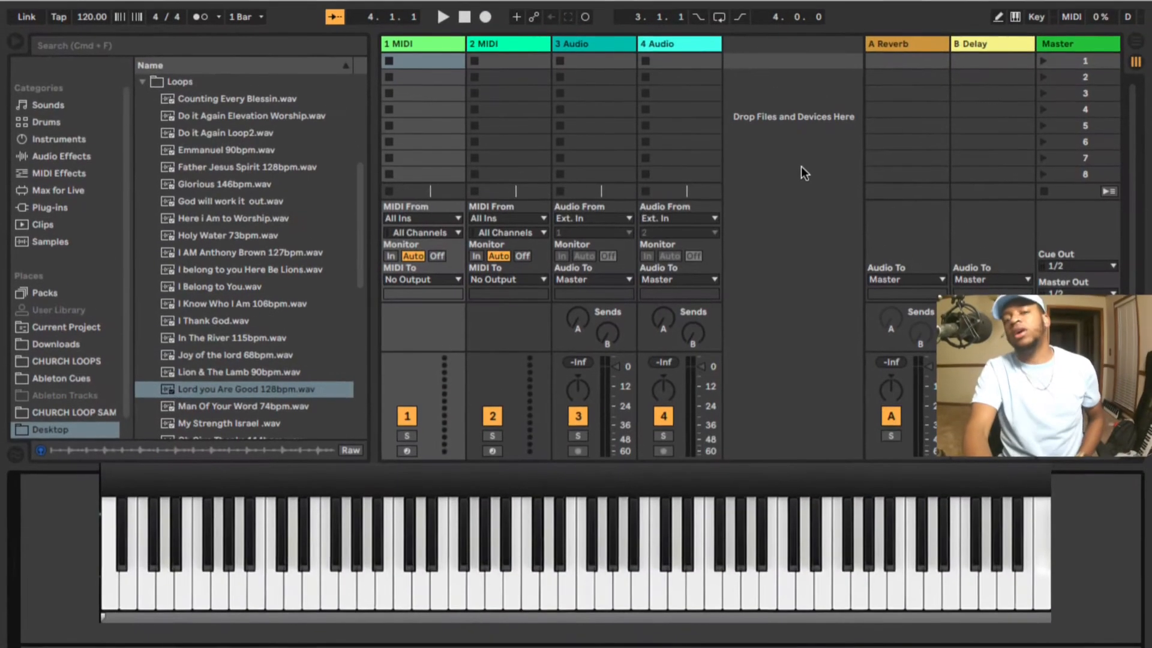
# - Hide the browser and delete both MIDI tracks from the new set
pyautogui.click(13, 46)
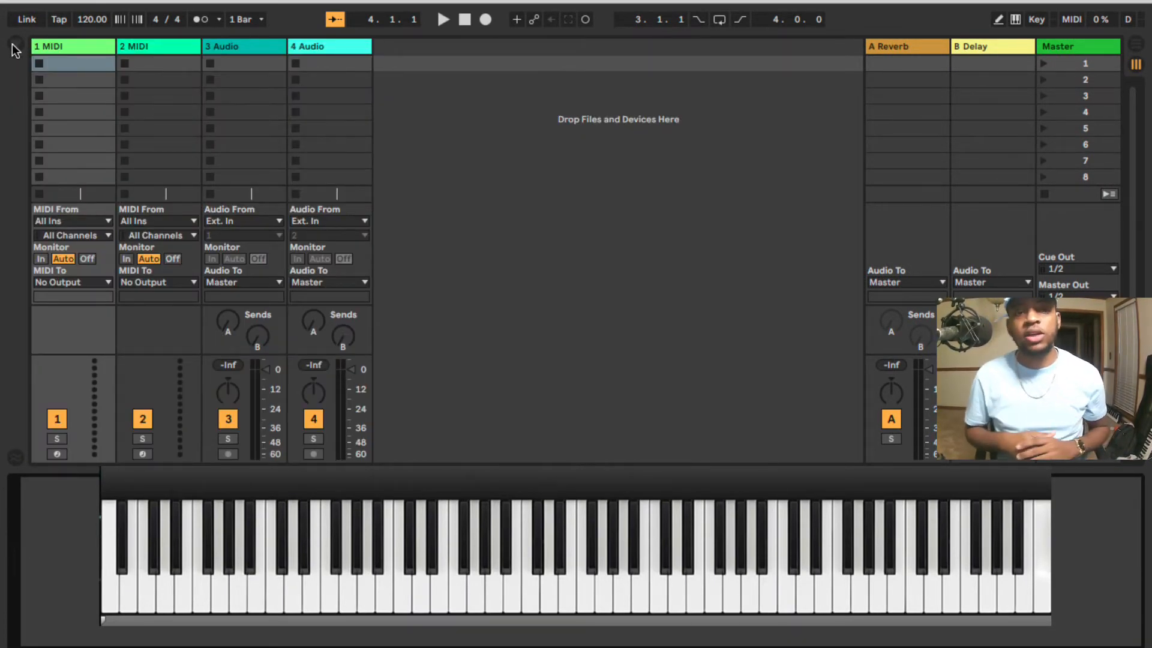
pyautogui.click(59, 46)
pyautogui.press('Delete')
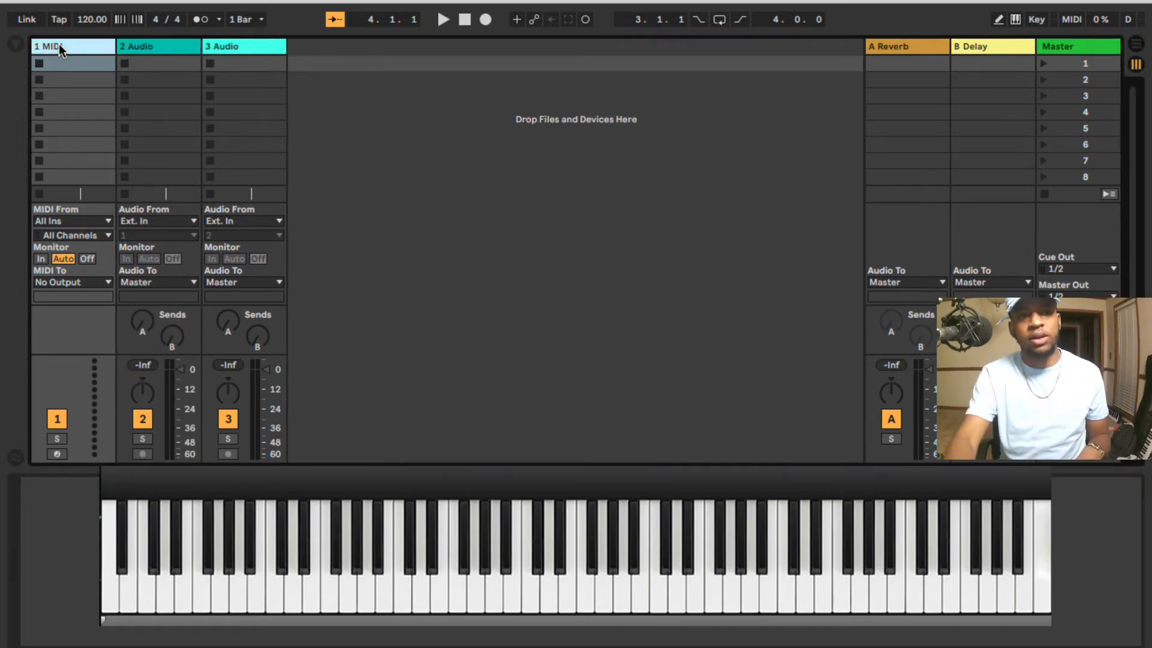
pyautogui.press('Delete')
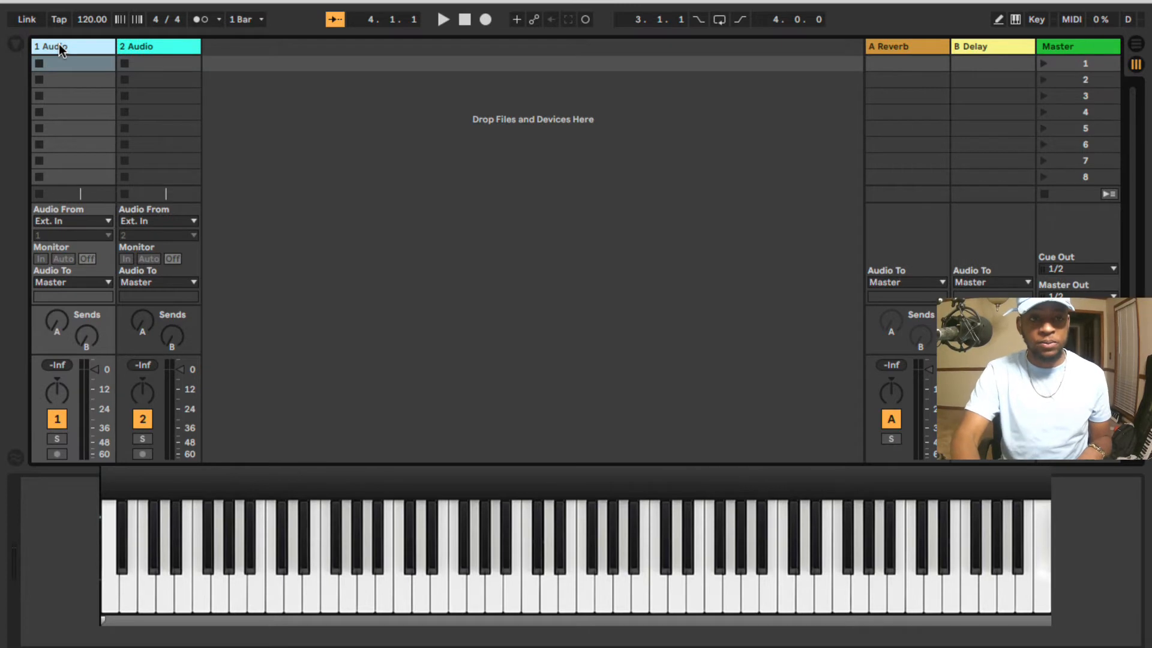
# - Rename the first audio track as LOOP 1
pyautogui.rightClick(59, 45)
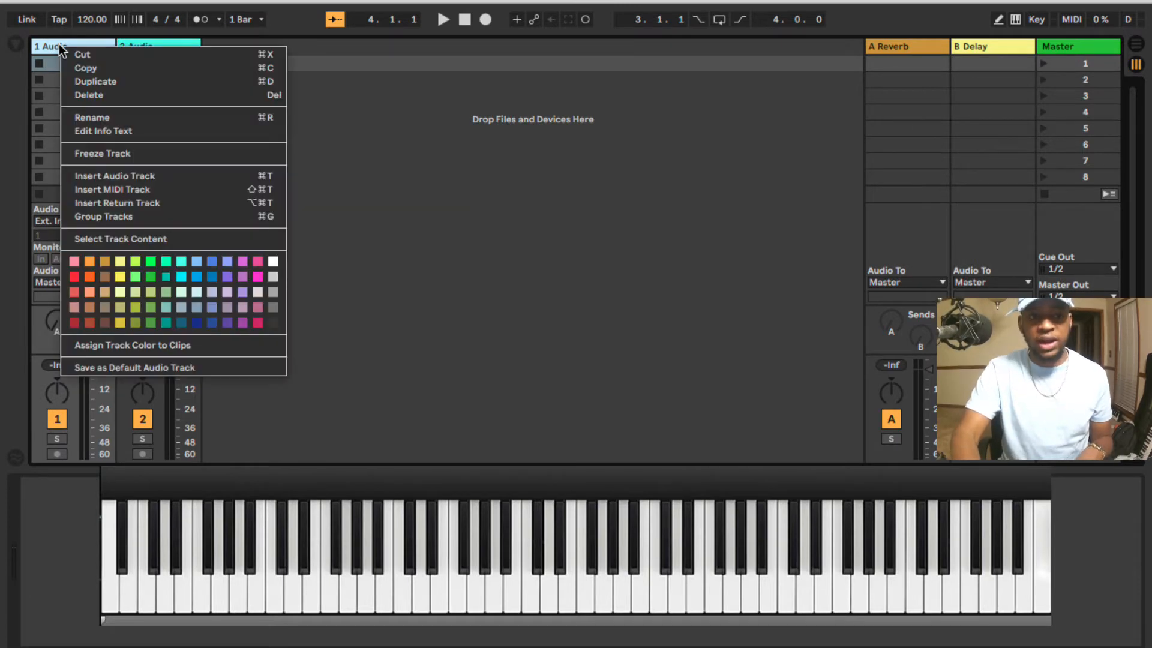
pyautogui.click(114, 118)
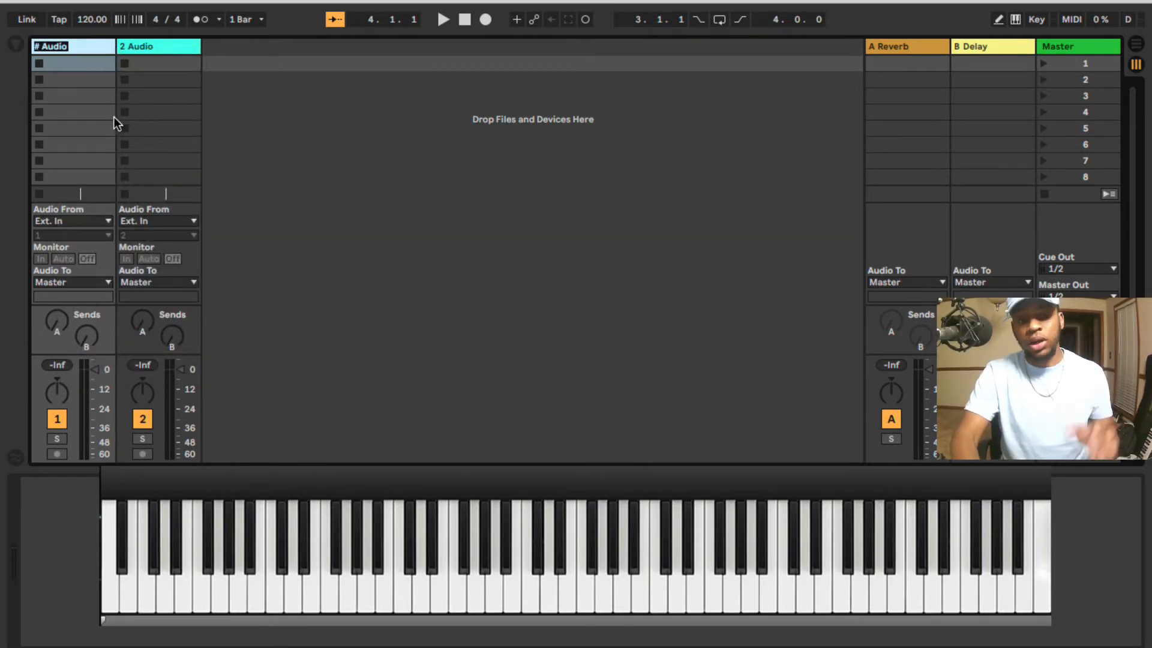
pyautogui.write('LOOP 1')
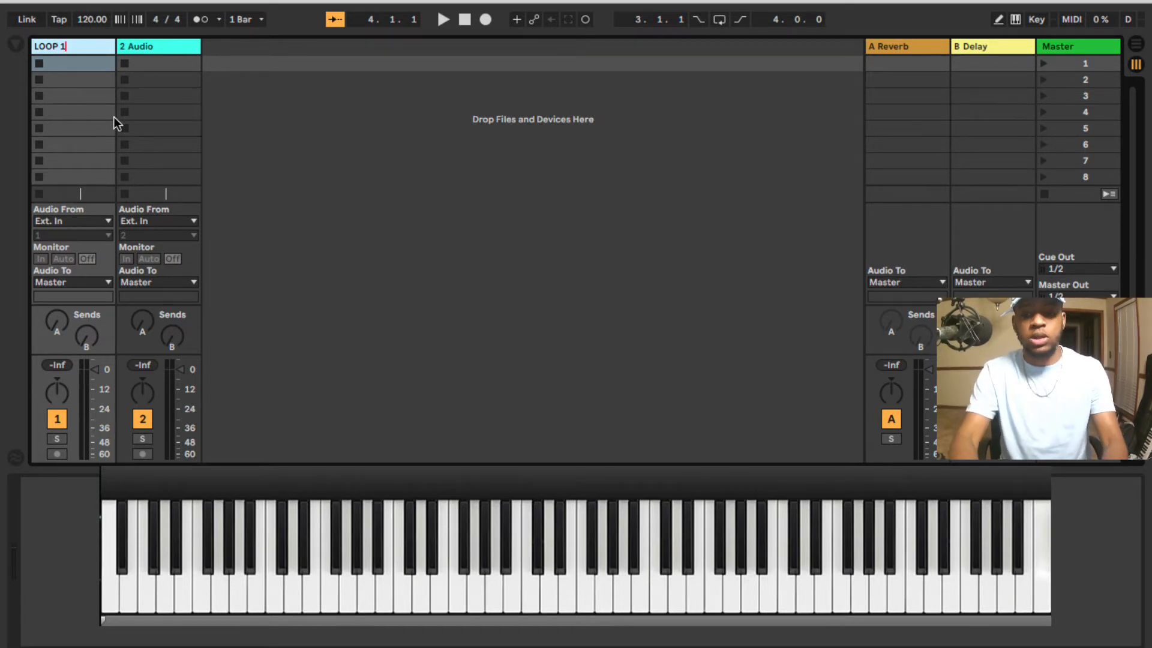
pyautogui.press('Return')
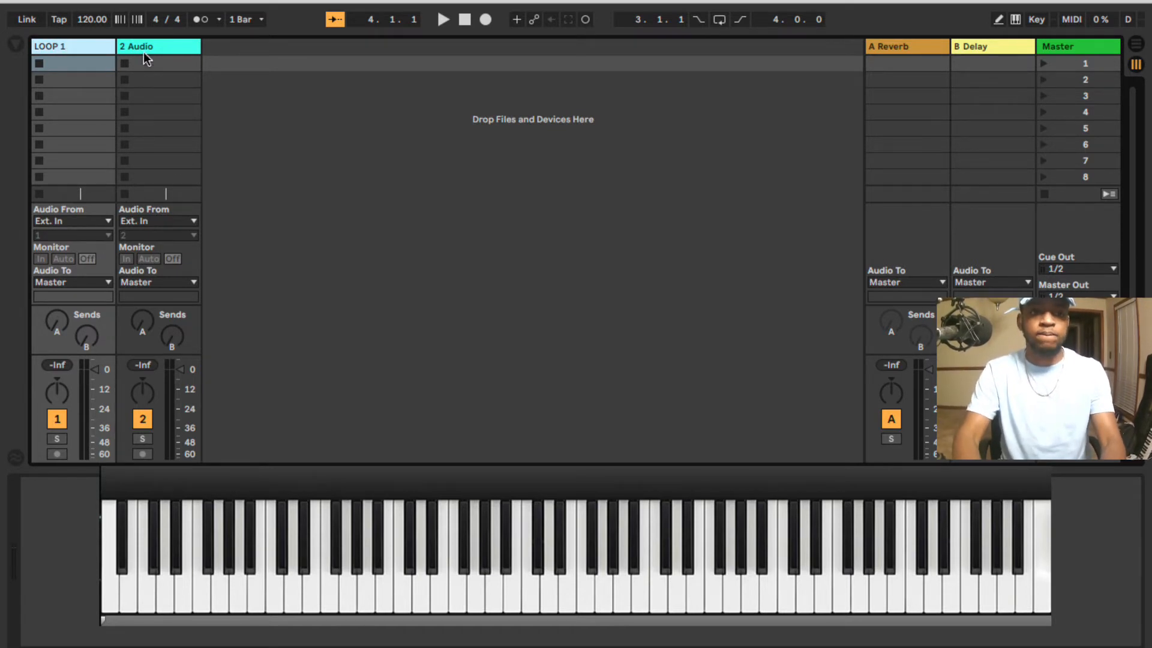
# - Rename the second audio track as LOOP 2
pyautogui.rightClick(143, 51)
pyautogui.click(150, 41)
pyautogui.rightClick(152, 48)
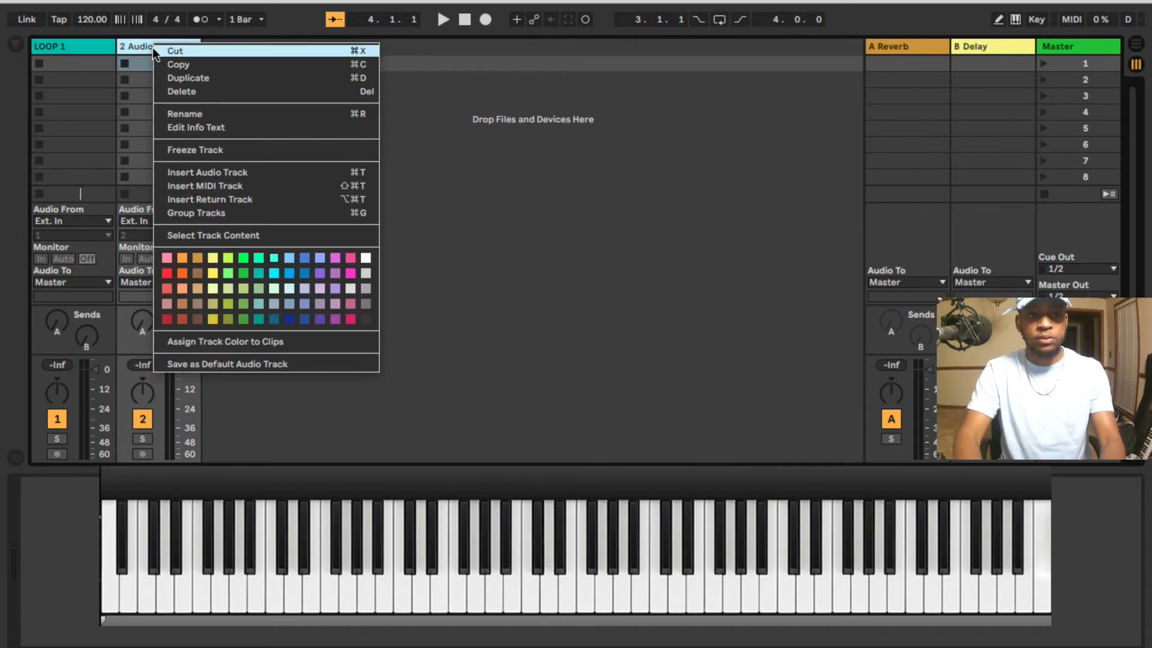
pyautogui.click(211, 117)
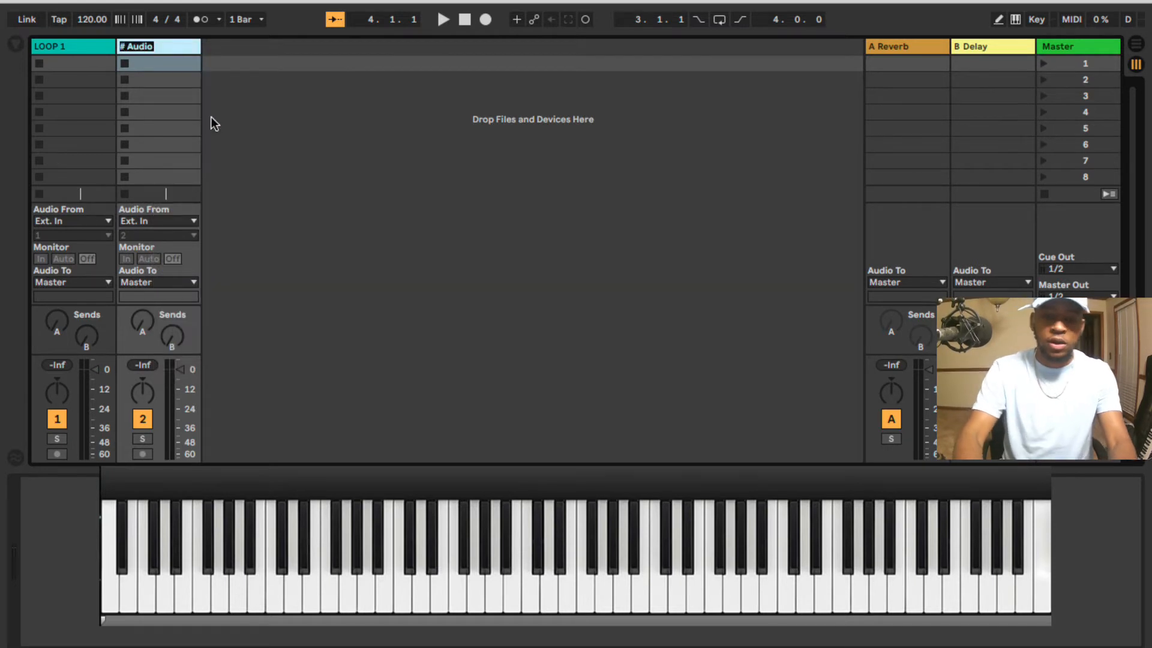
pyautogui.write('Loop')
pyautogui.press('BackSpace')
pyautogui.press('BackSpace')
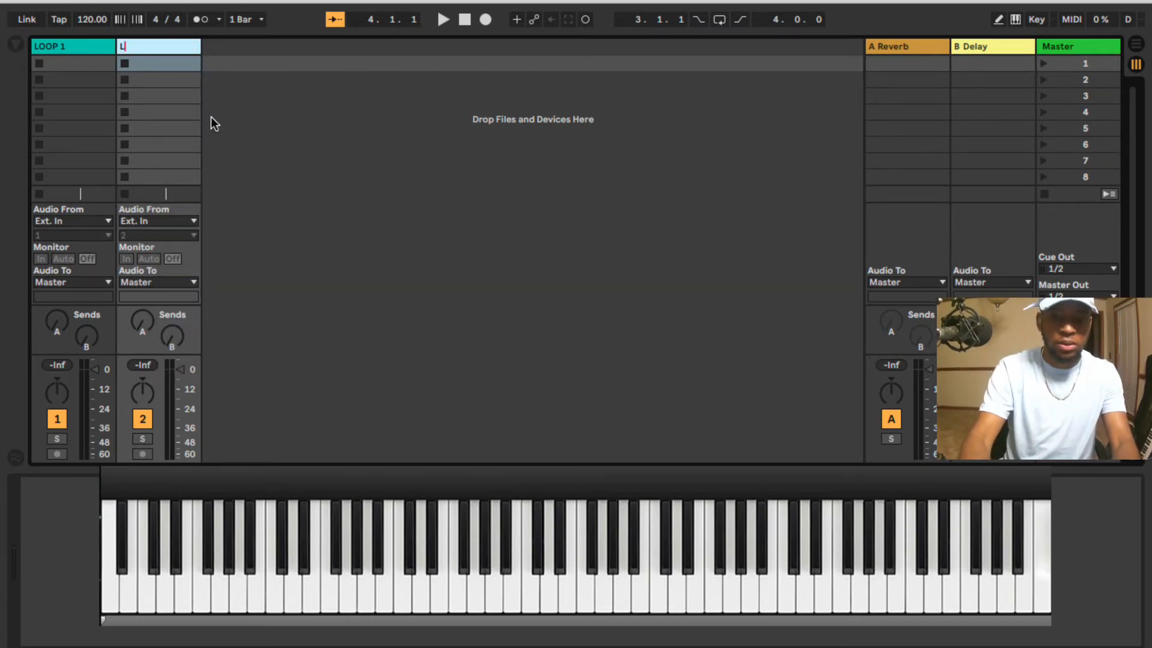
pyautogui.write('OOP')
pyautogui.press('BackSpace')
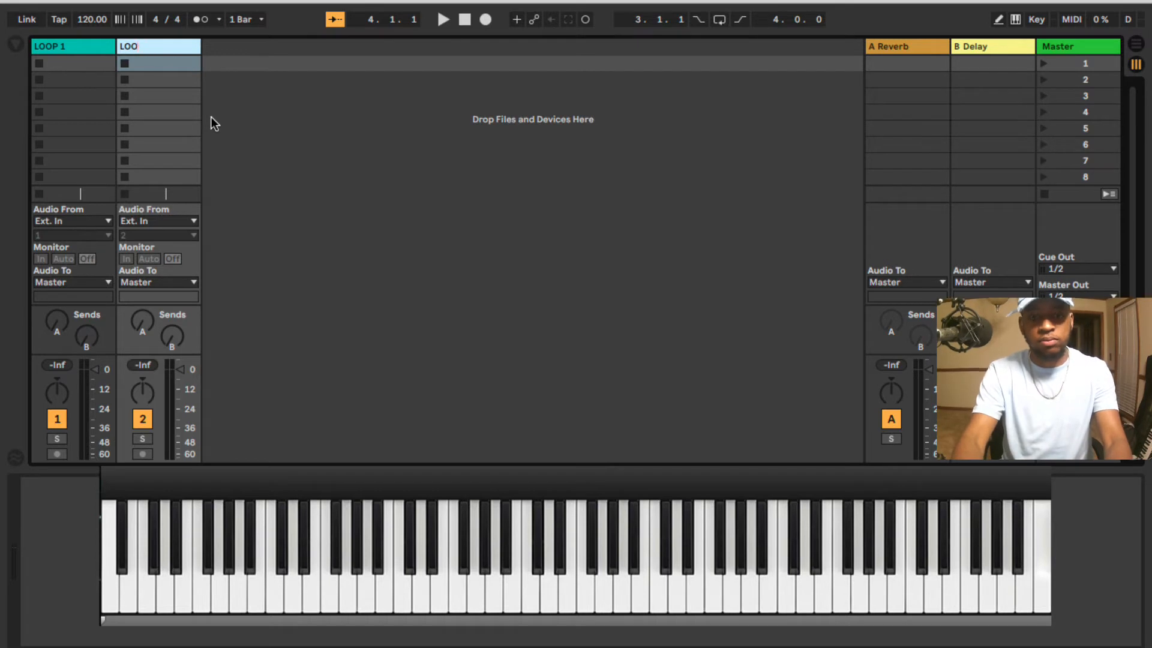
pyautogui.write('P 2')
pyautogui.press('Return')
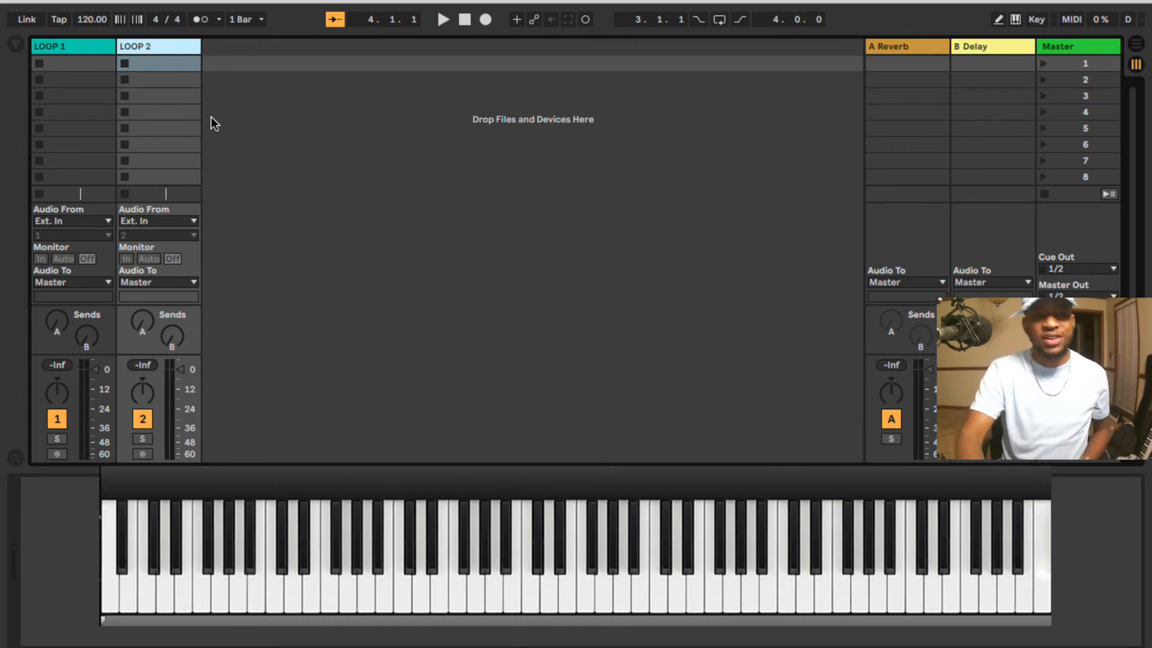
# - Widen the LOOP 1, LOOP 2 and Master tracks and delete the Reverb and Delay return tracks
pyautogui.moveTo(201, 48); pyautogui.dragTo(236, 48)
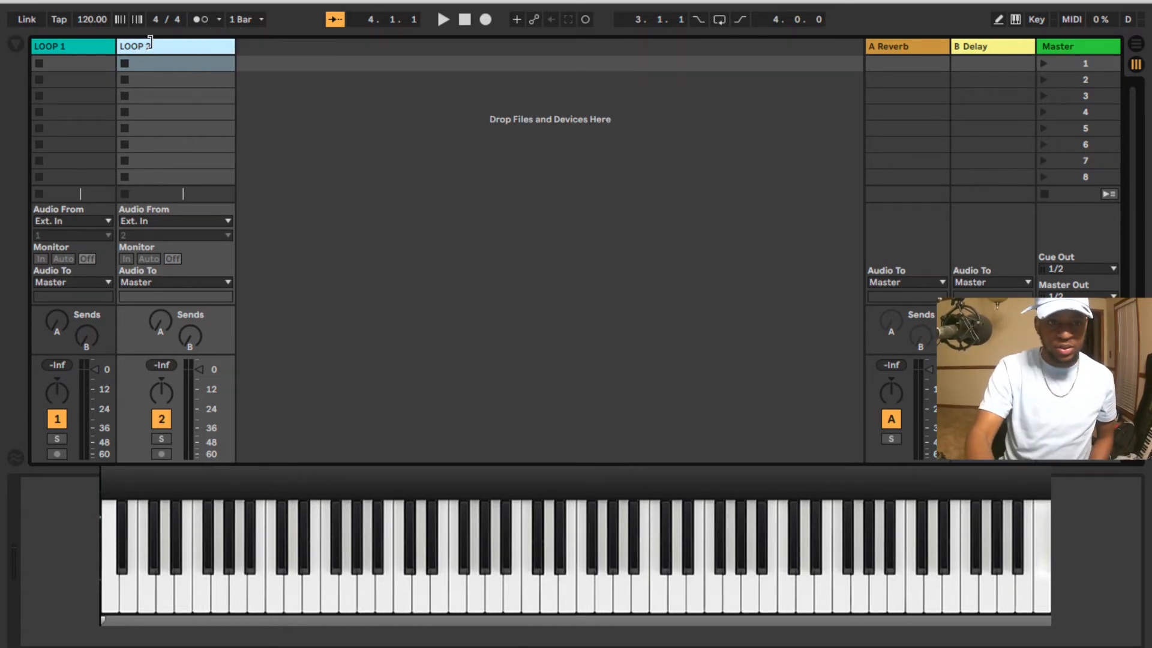
pyautogui.moveTo(115, 53); pyautogui.dragTo(150, 51)
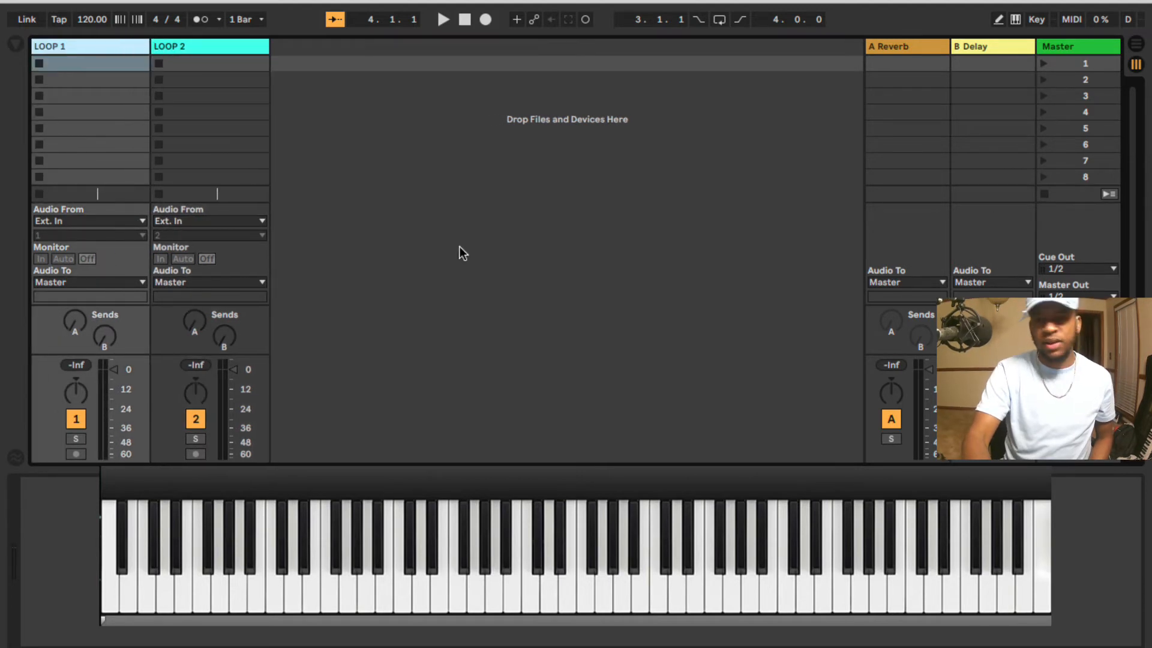
pyautogui.click(916, 52)
pyautogui.press('Delete')
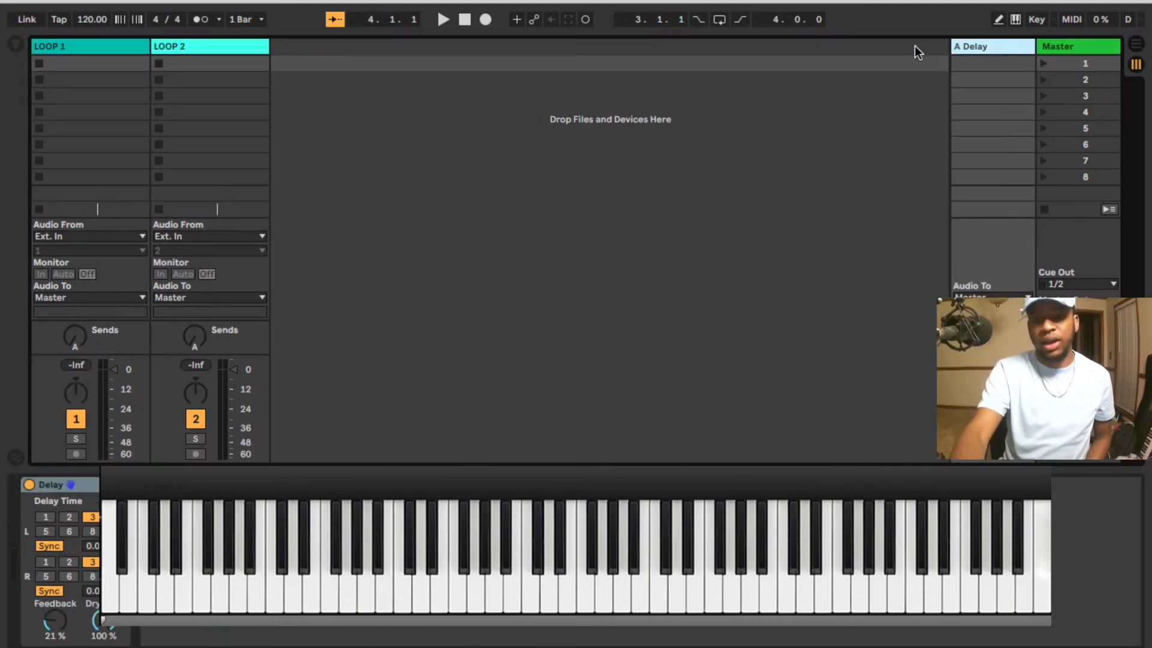
pyautogui.press('Delete')
pyautogui.moveTo(1038, 47); pyautogui.dragTo(947, 49)
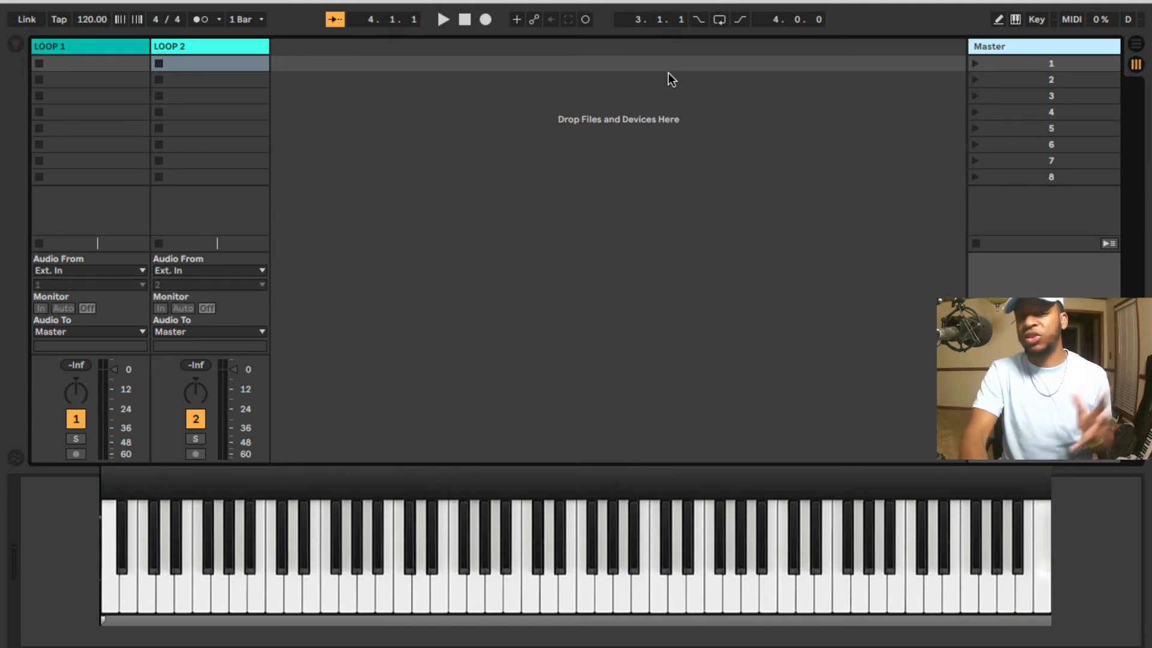
# - Show the browser, load Father Jesus Spirit 128bpm.wav into the first LOOP 1 clip slot, and widen that track to fit the clip name
pyautogui.click(20, 47)
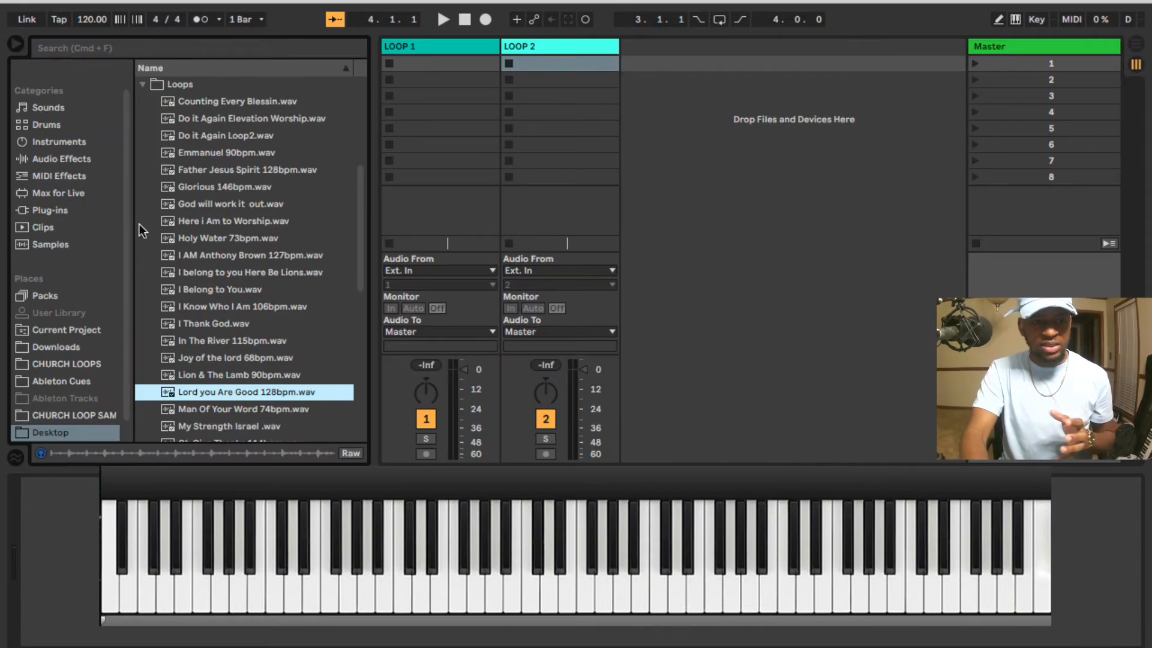
pyautogui.moveTo(243, 169); pyautogui.dragTo(419, 62)
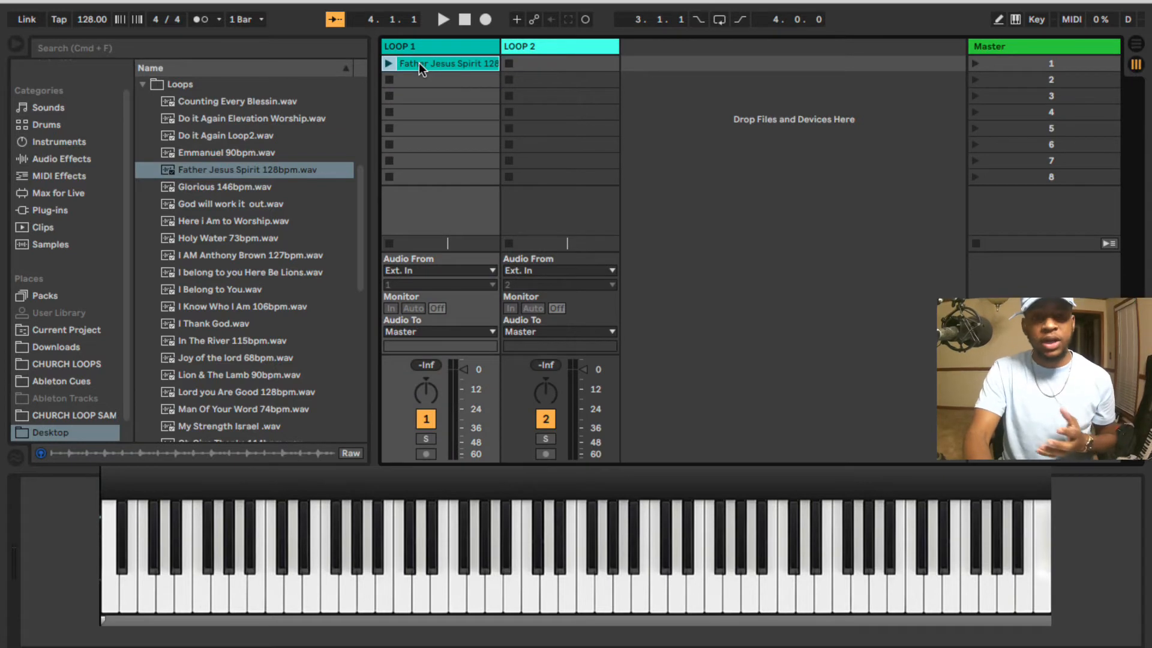
pyautogui.moveTo(495, 52); pyautogui.dragTo(531, 57)
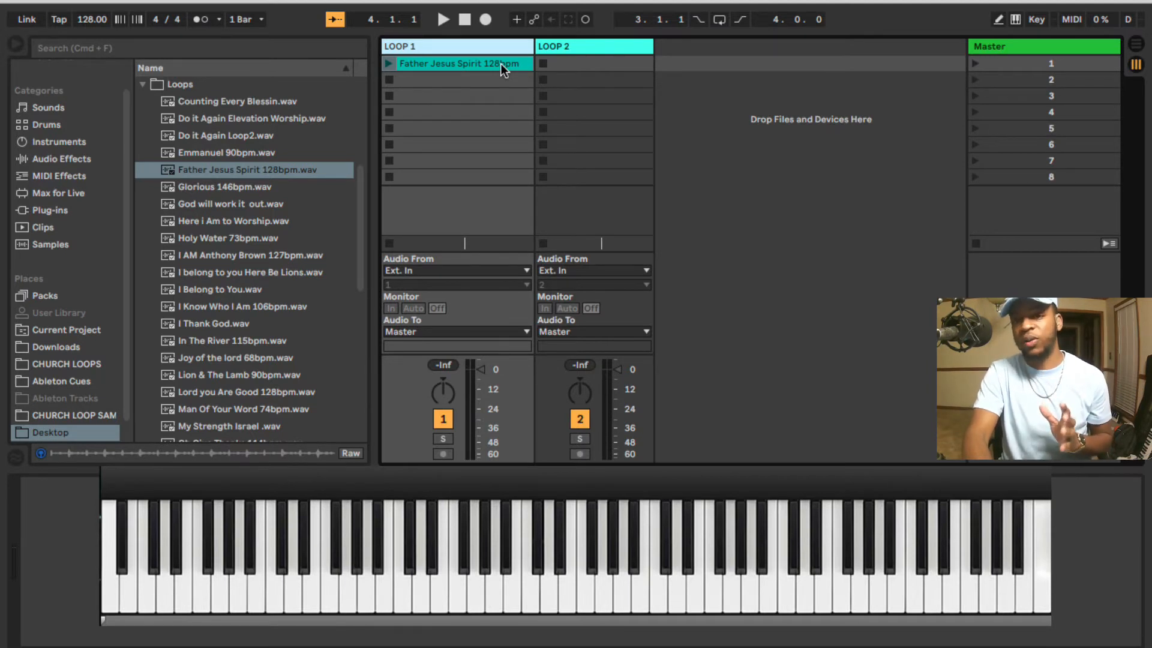
# - Rename the first scene in the Master track as FJS
pyautogui.rightClick(1007, 61)
pyautogui.click(959, 129)
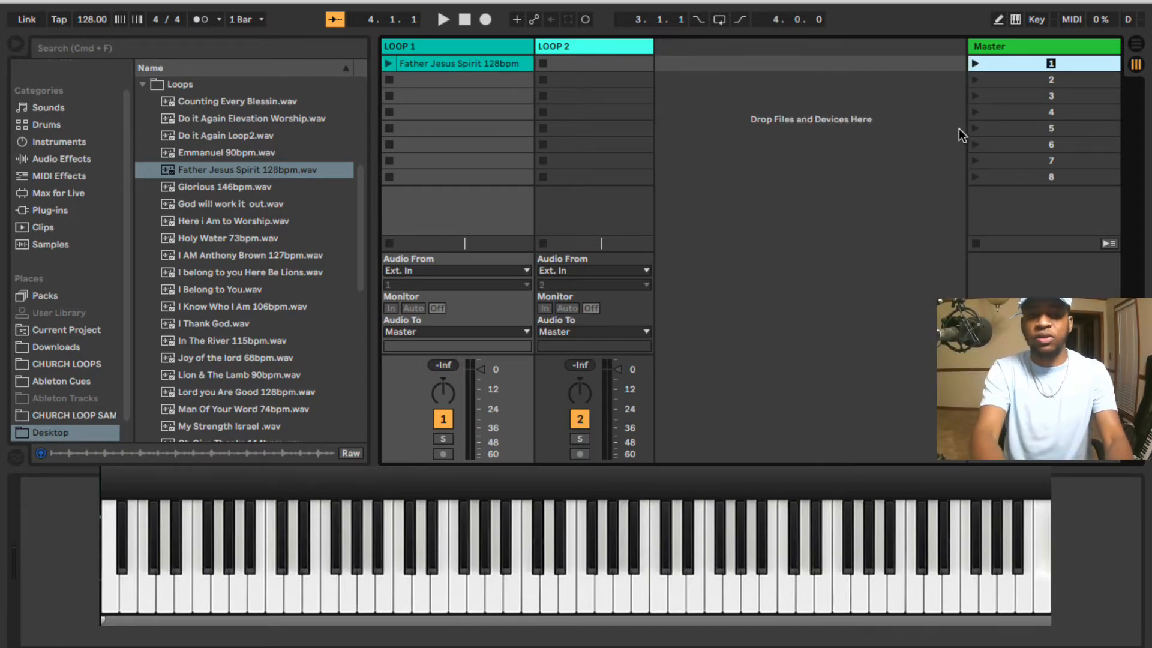
pyautogui.write('FJS')
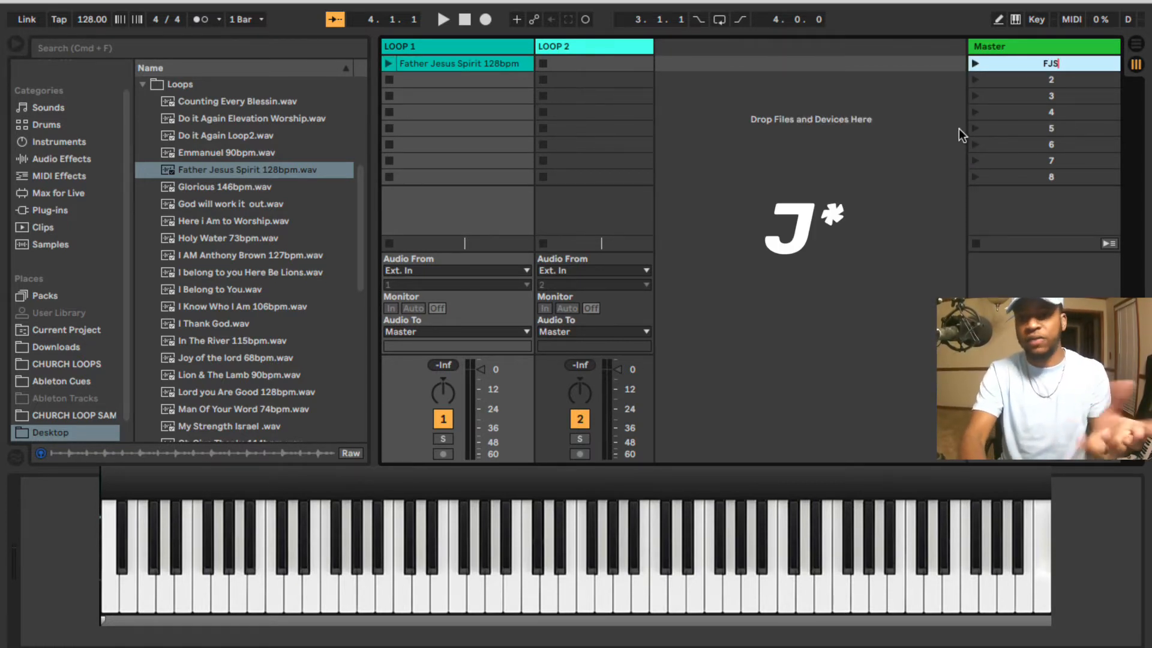
# - Set the FJS scene's launch tempo to 128 BPM and its launch time signature to 4/4
pyautogui.rightClick(1066, 64)
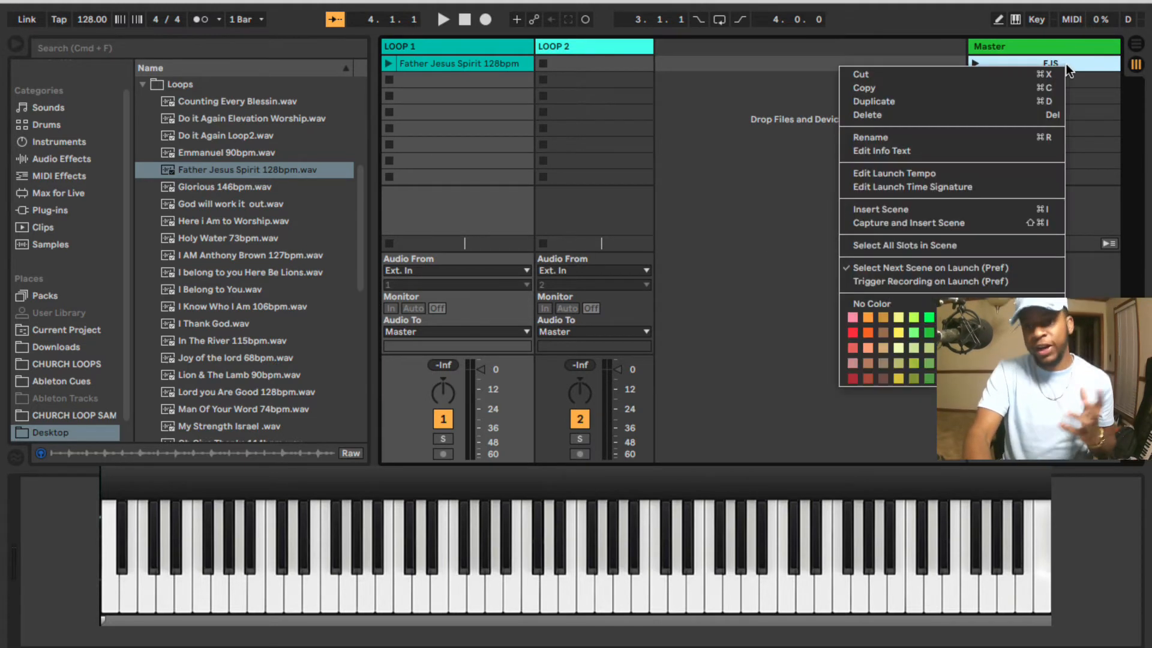
pyautogui.click(982, 178)
pyautogui.write(';128BPM')
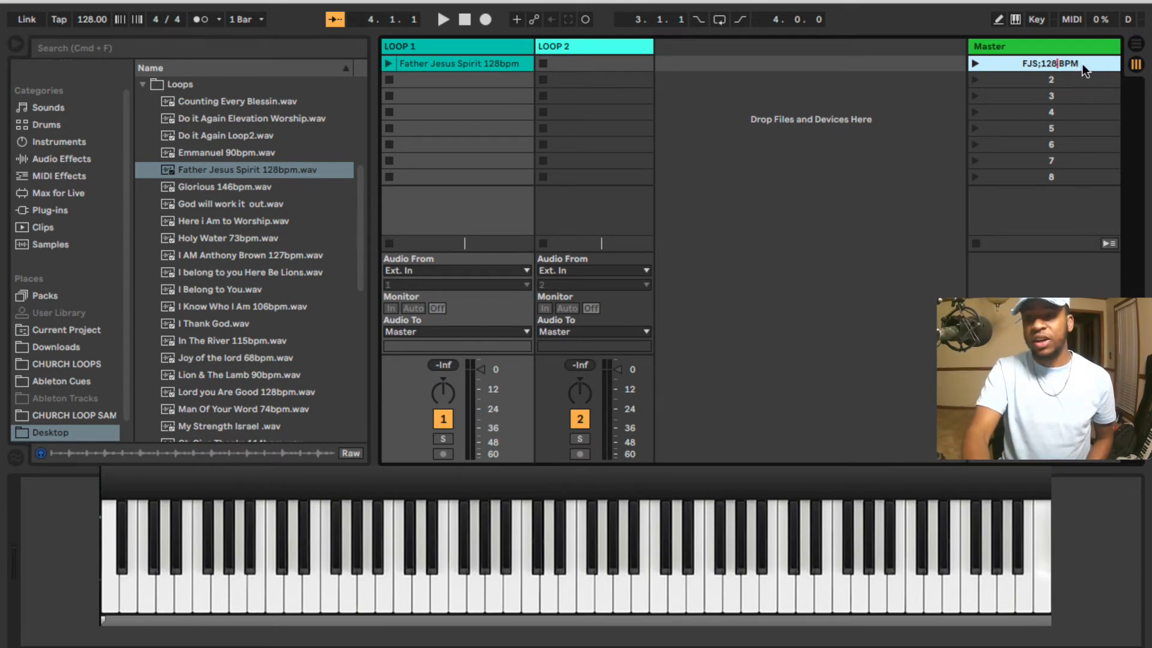
pyautogui.rightClick(1081, 63)
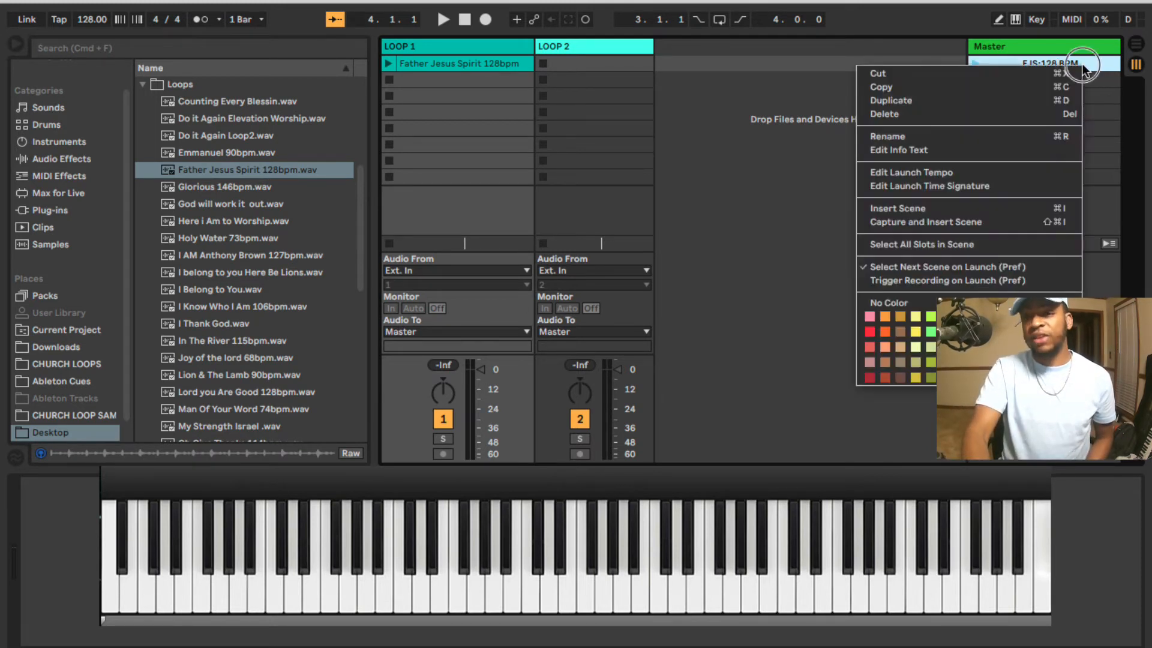
pyautogui.click(1008, 185)
pyautogui.write('4/')
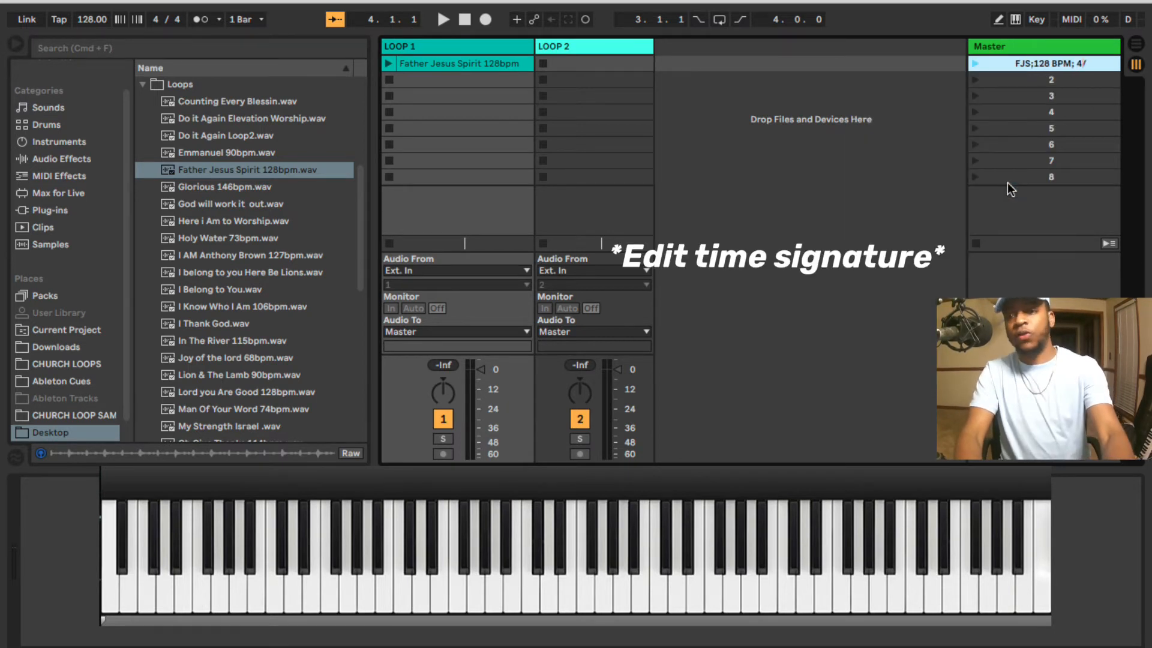
pyautogui.write('4')
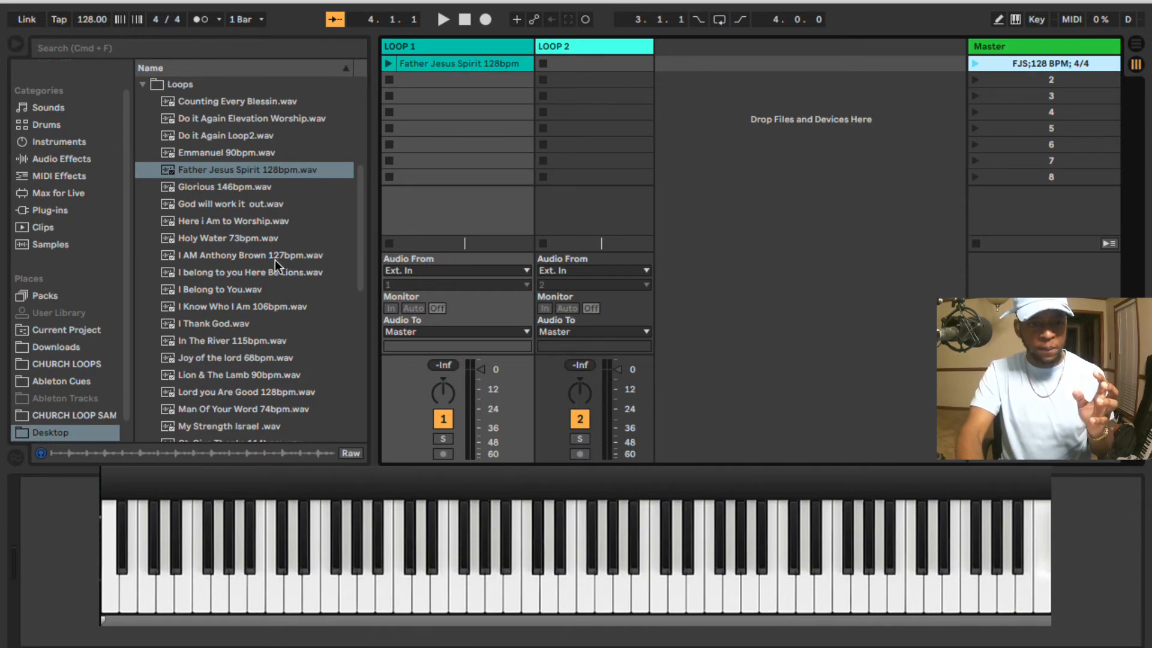
# - Load Lion & The Lamb 90bpm.wav into the second LOOP 1 clip slot and name the second scene L&L
pyautogui.moveTo(253, 373); pyautogui.dragTo(418, 84)
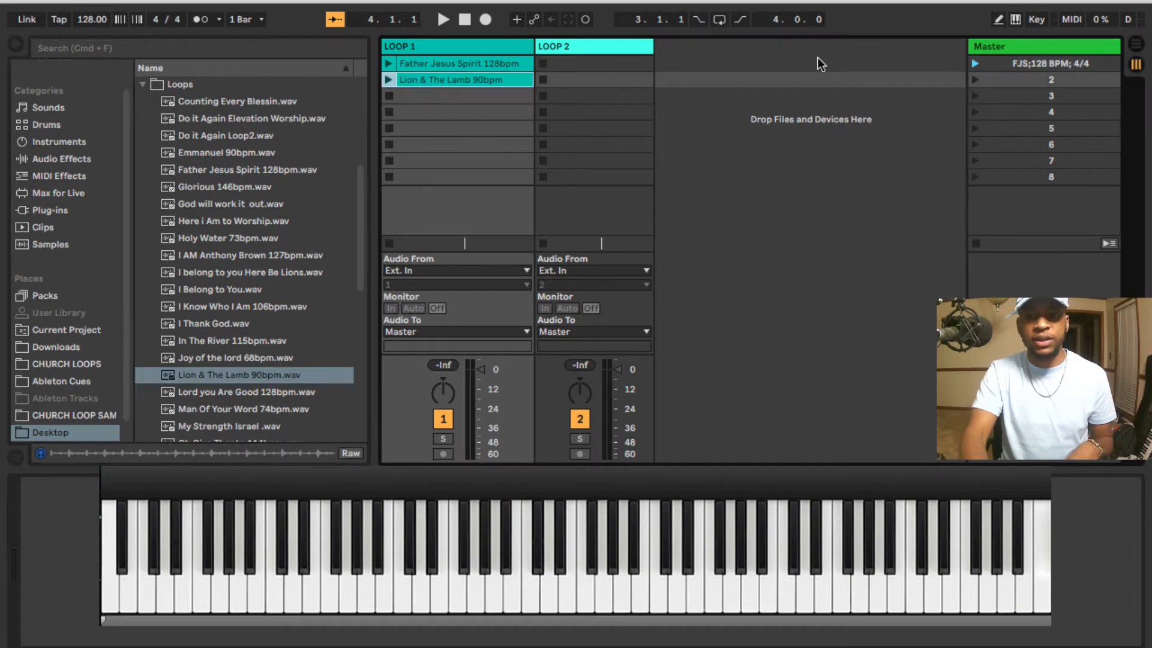
pyautogui.rightClick(1017, 78)
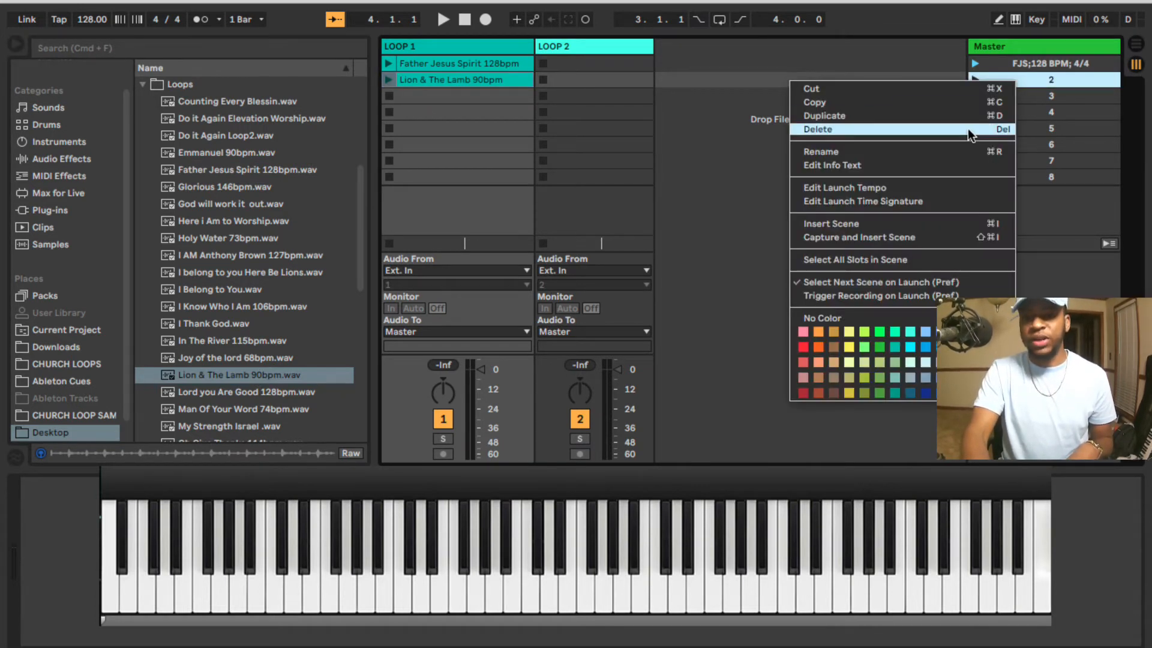
pyautogui.click(960, 149)
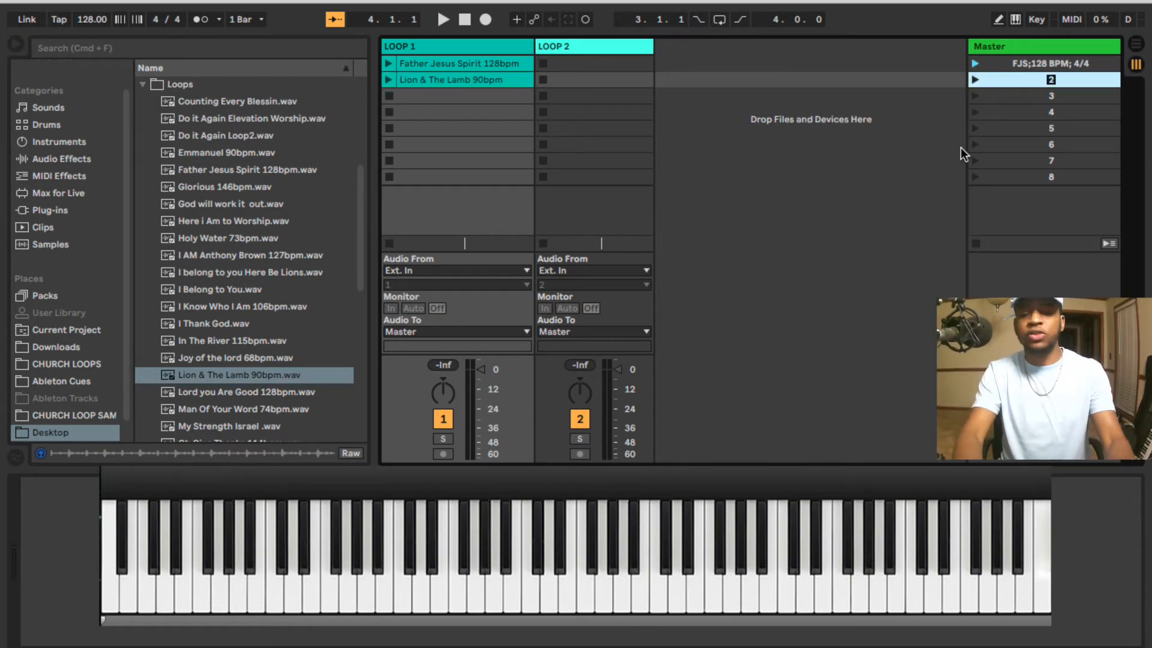
pyautogui.write('L&')
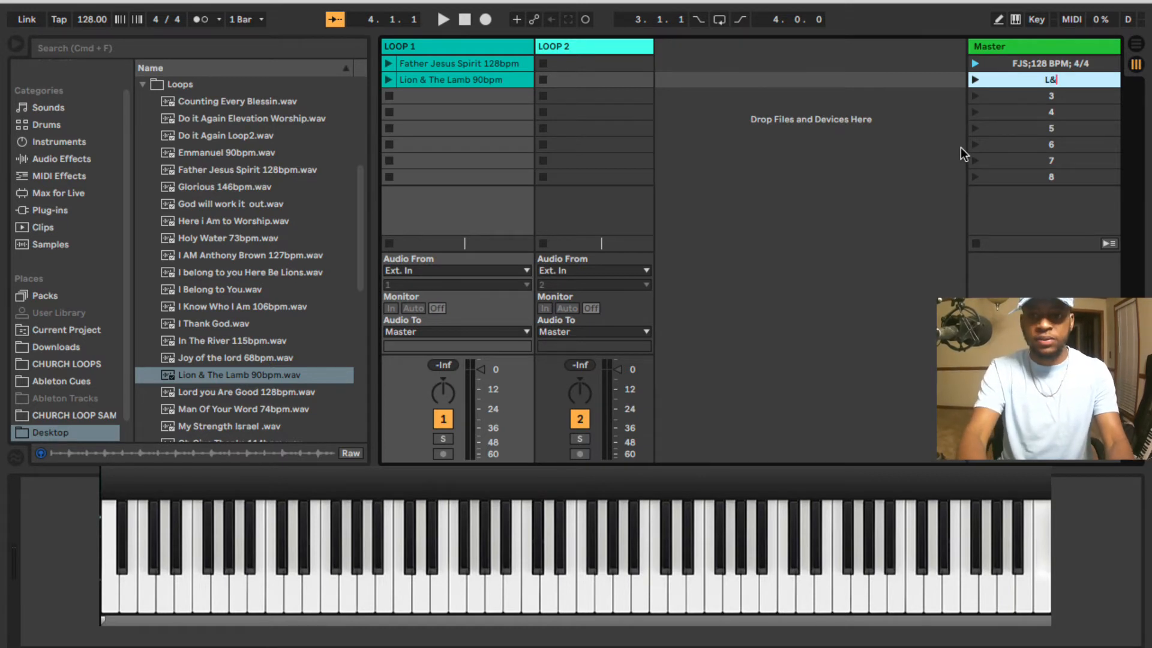
pyautogui.write('L')
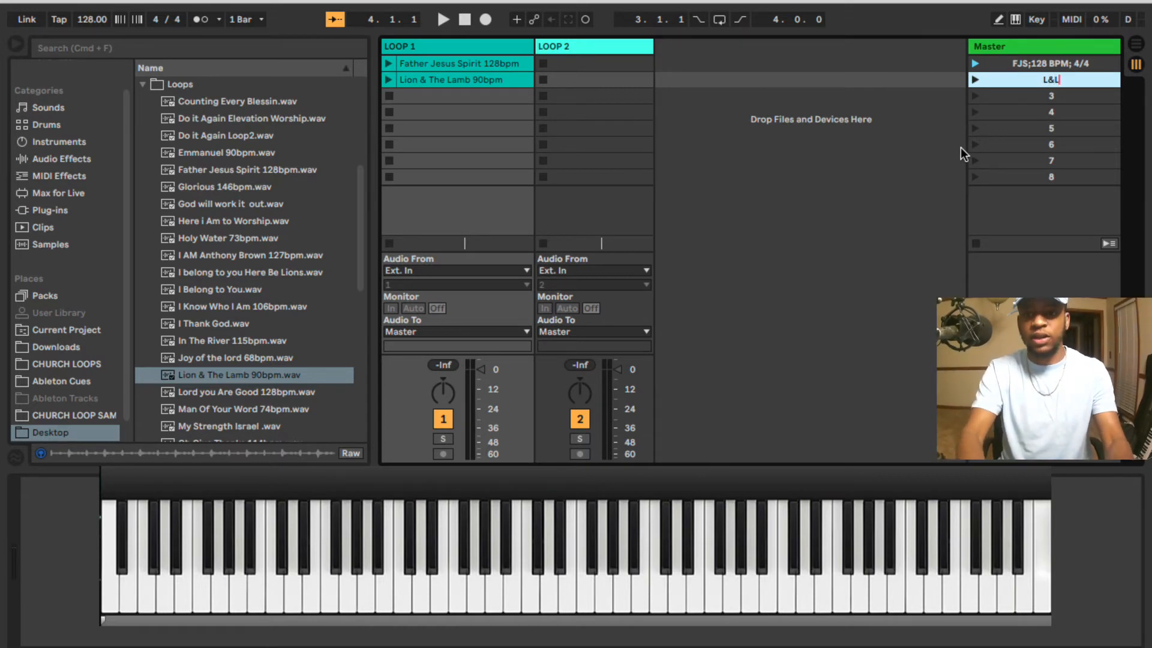
# - Set the L&L scene's launch tempo to 90 BPM and its launch time signature to 4/8
pyautogui.press('Return')
pyautogui.rightClick(1079, 81)
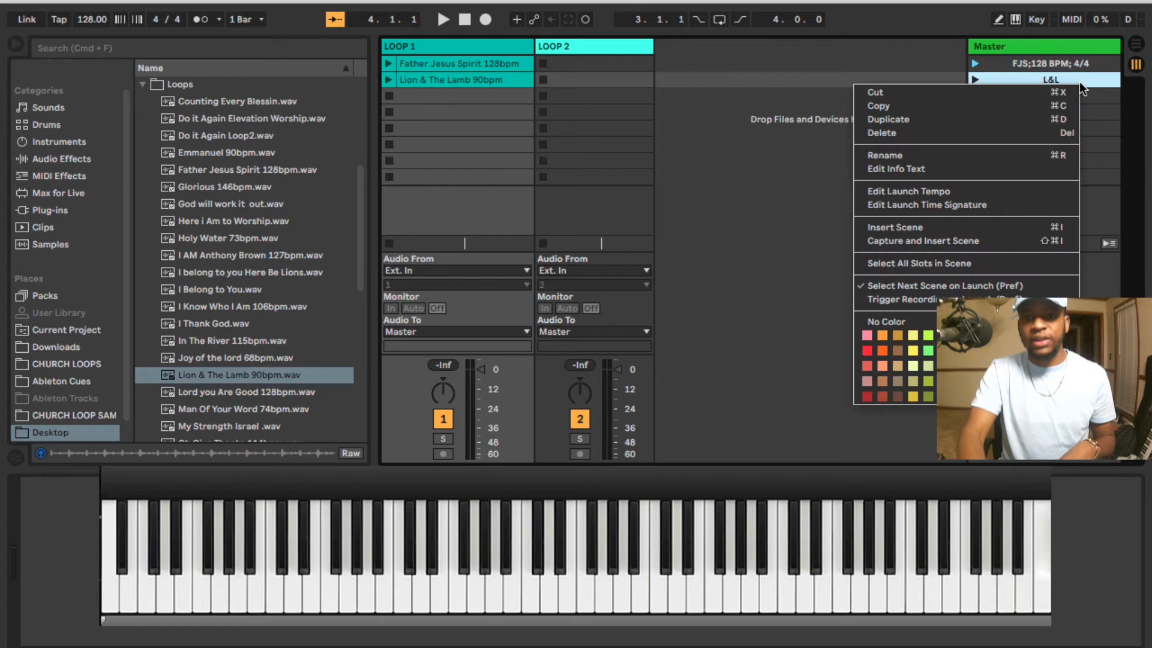
pyautogui.click(1014, 192)
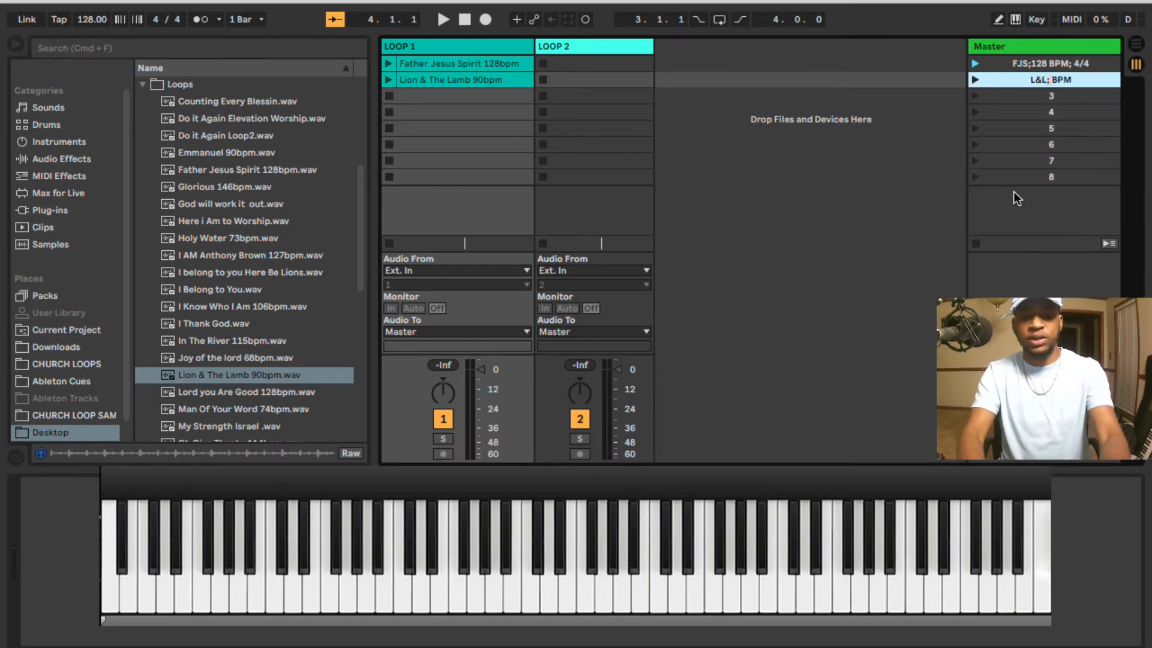
pyautogui.write('90')
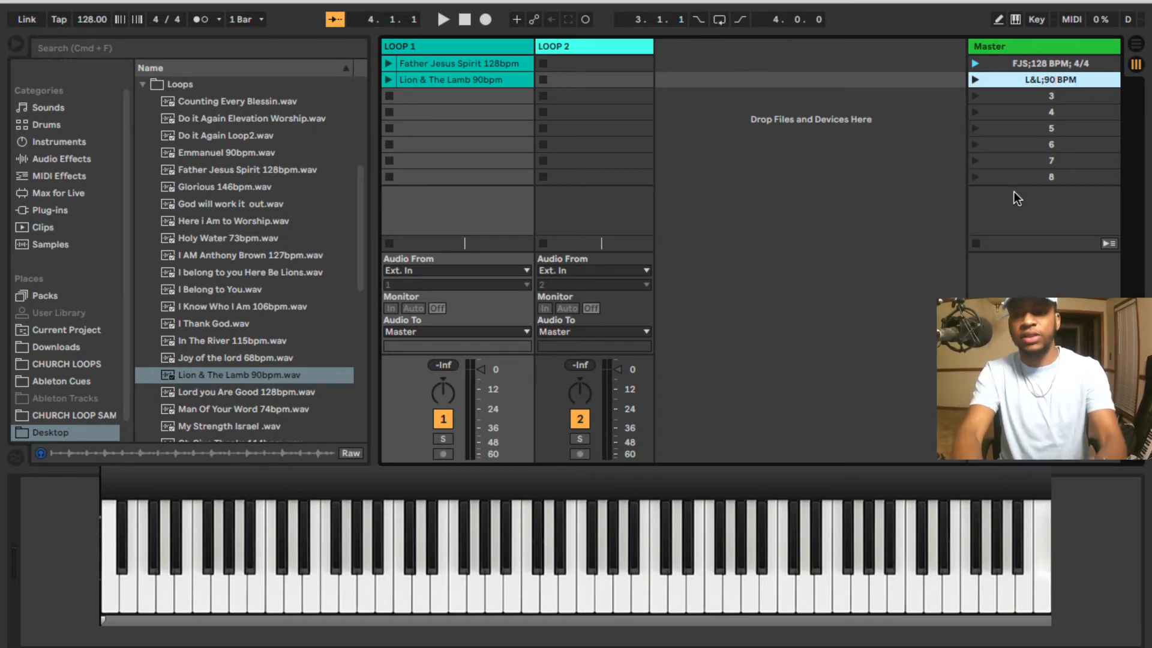
pyautogui.rightClick(1085, 80)
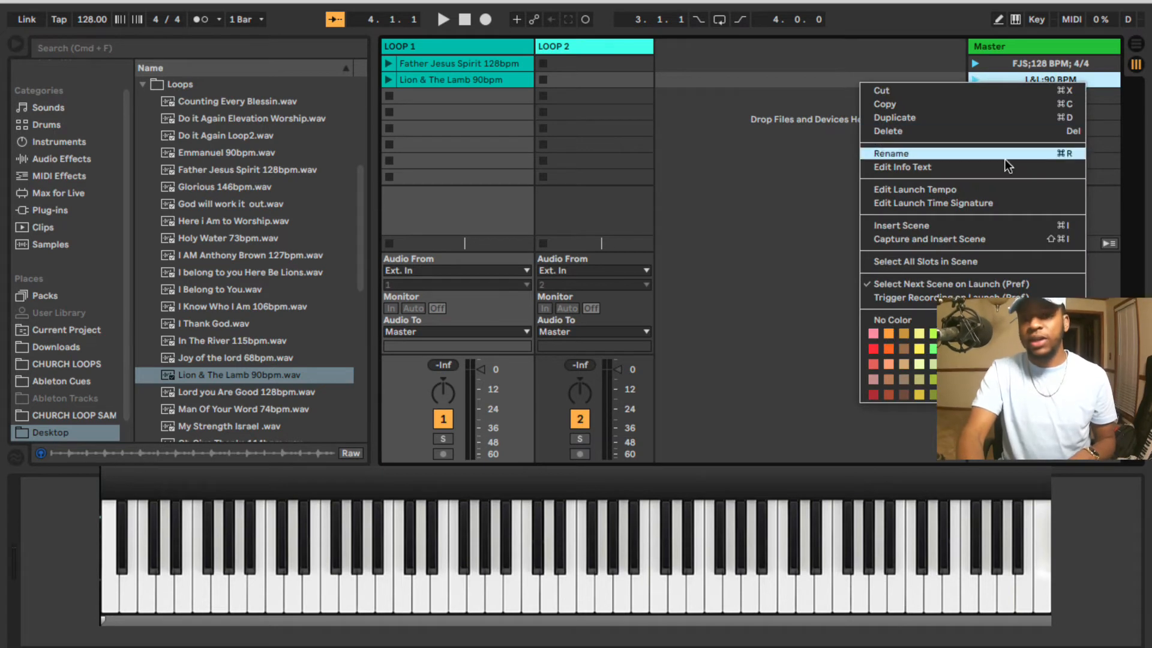
pyautogui.click(981, 202)
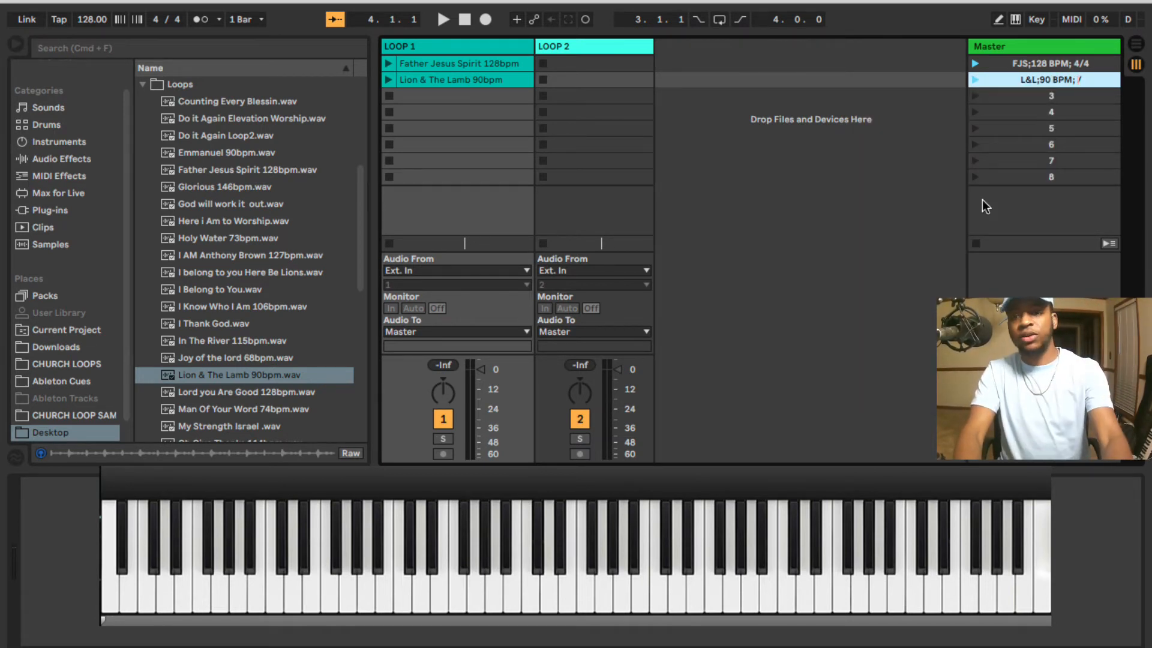
pyautogui.write('4/8')
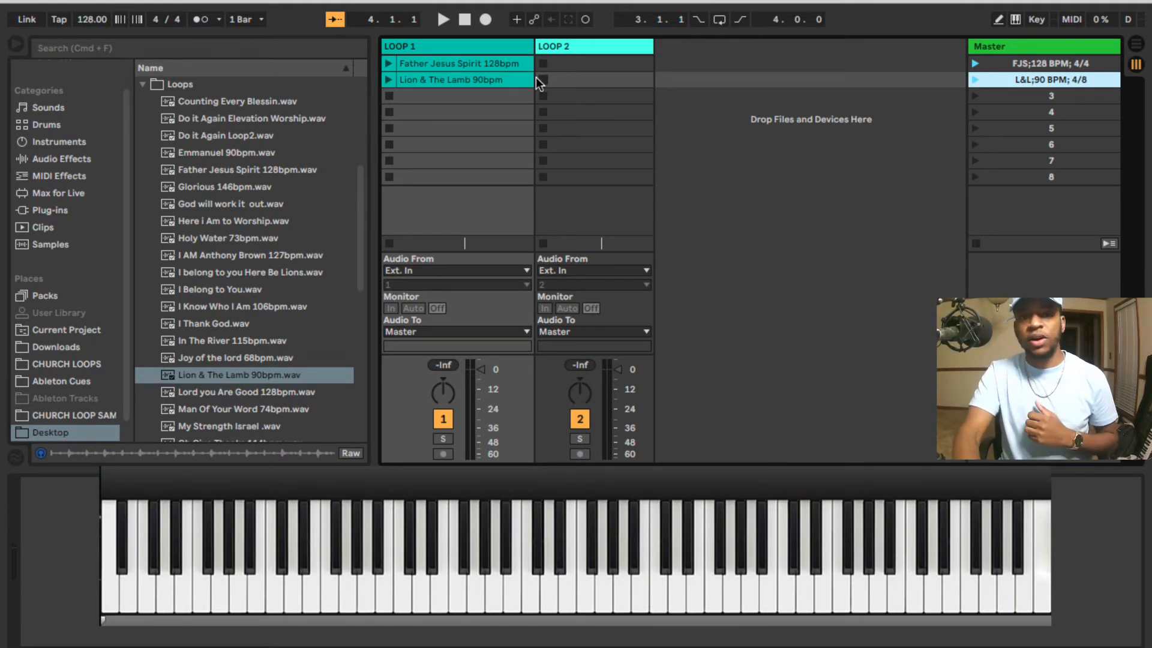
# - Color the LOOP 1 track white, its Father Jesus Spirit clip green and its Lion & The Lamb clip red
pyautogui.rightClick(490, 52)
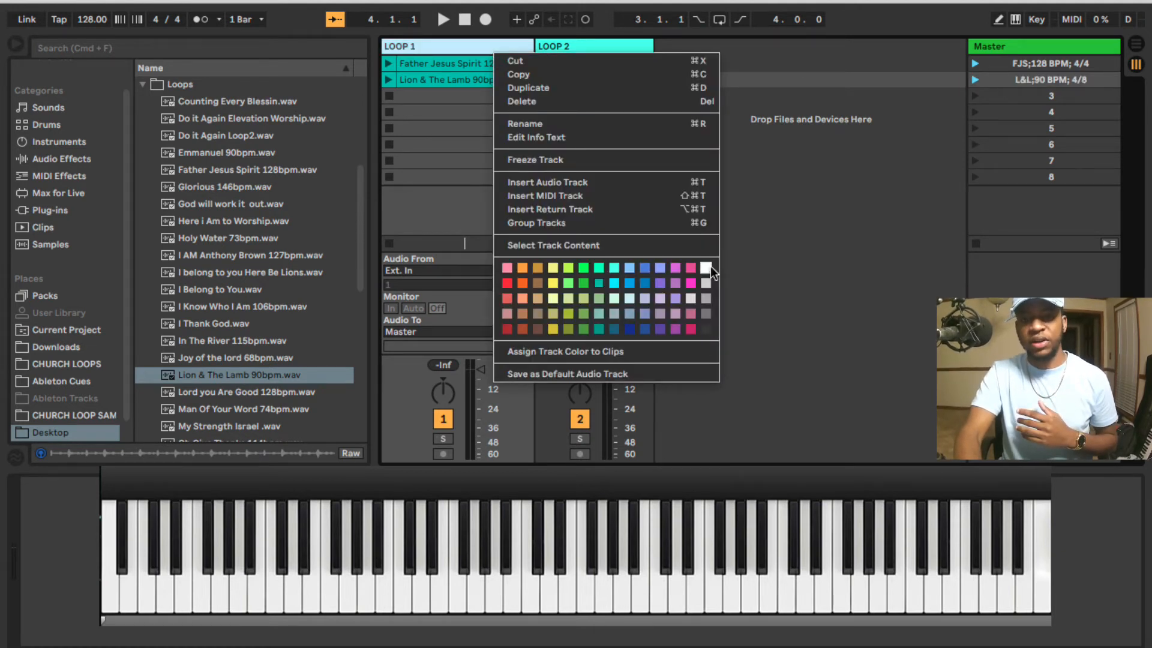
pyautogui.click(707, 267)
pyautogui.rightClick(511, 67)
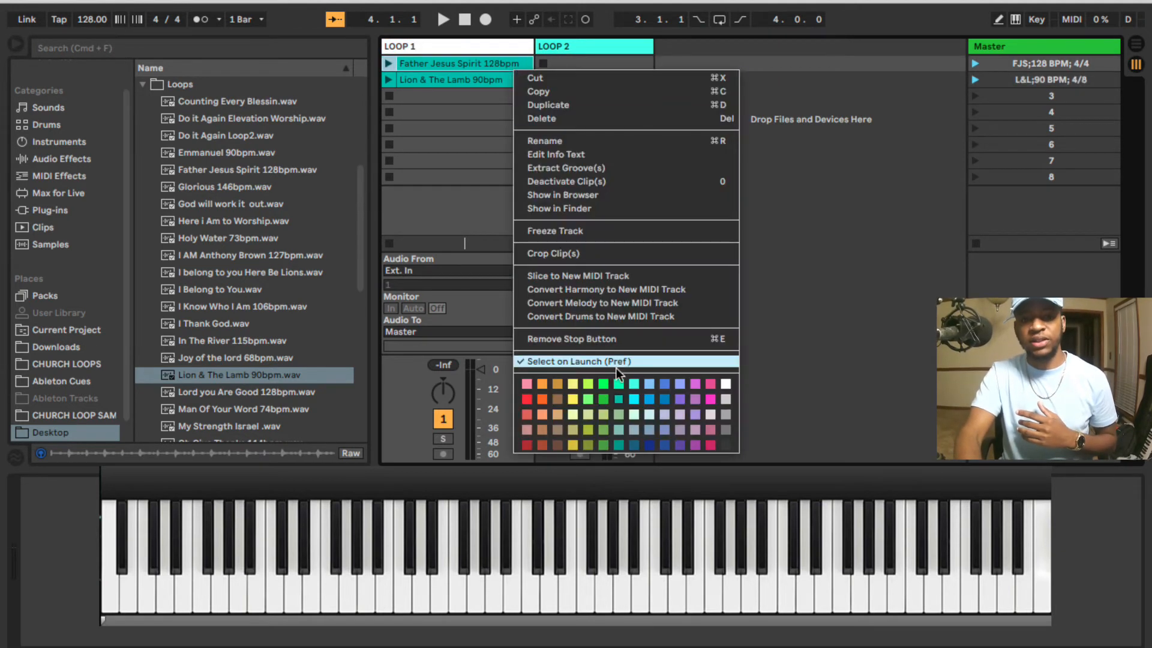
pyautogui.click(603, 382)
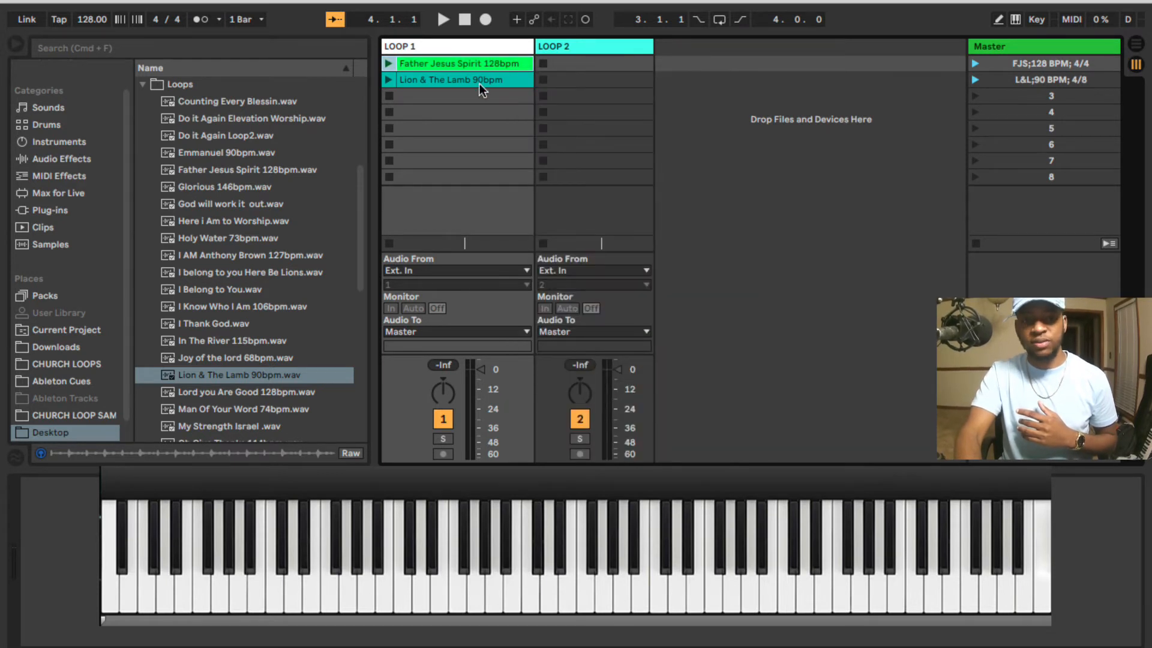
pyautogui.rightClick(480, 84)
pyautogui.click(494, 415)
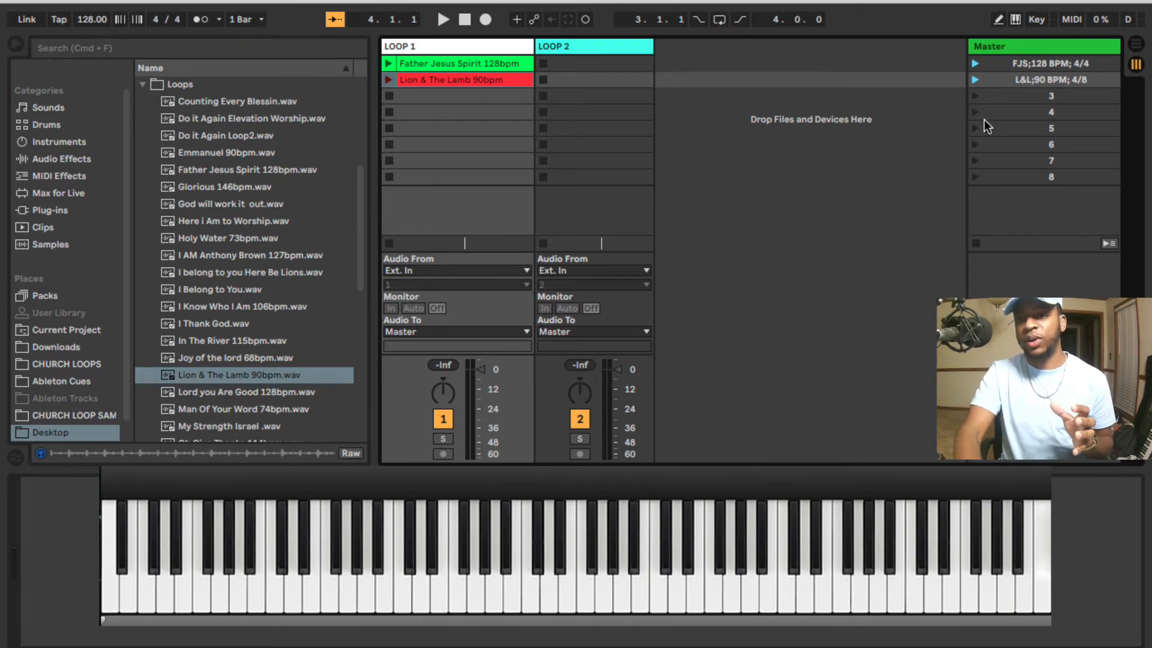
# - Map computer key 1 to the FJS scene and key 2 to the L&L scene, and leave key mapping mode
pyautogui.click(1034, 22)
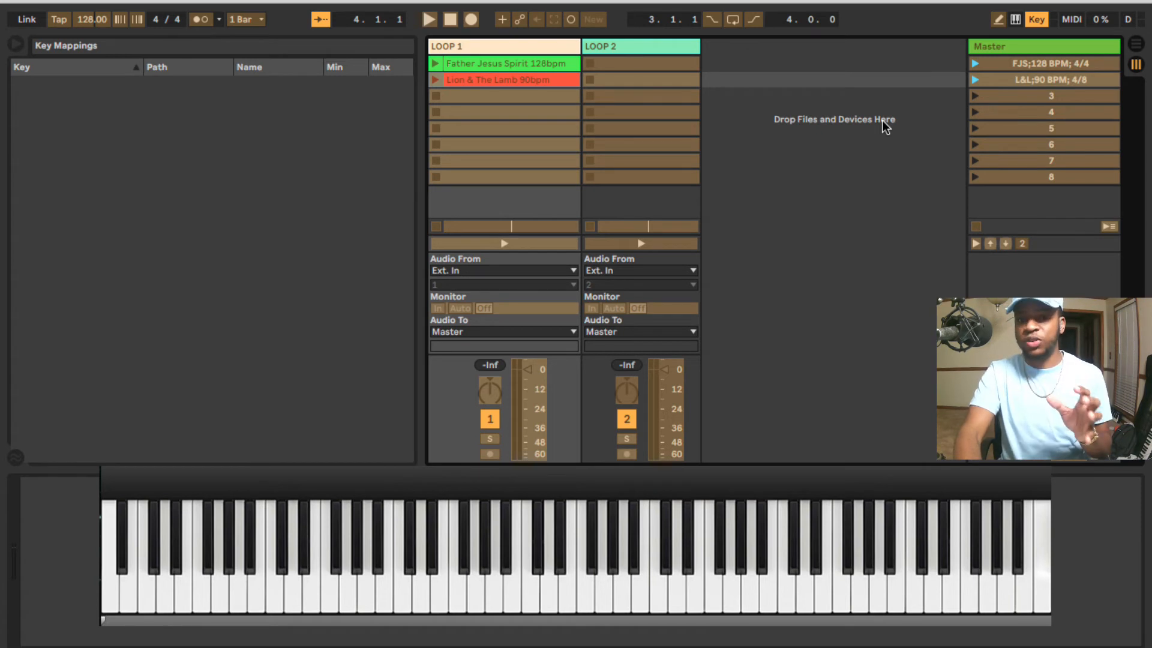
pyautogui.click(982, 70)
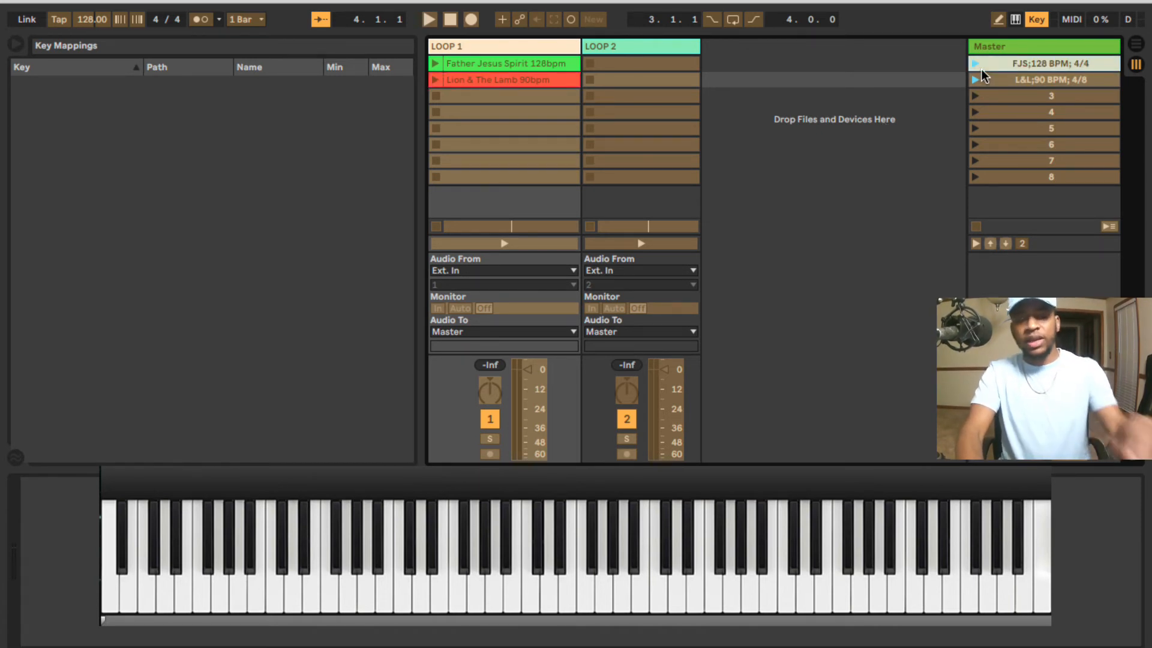
pyautogui.press('1')
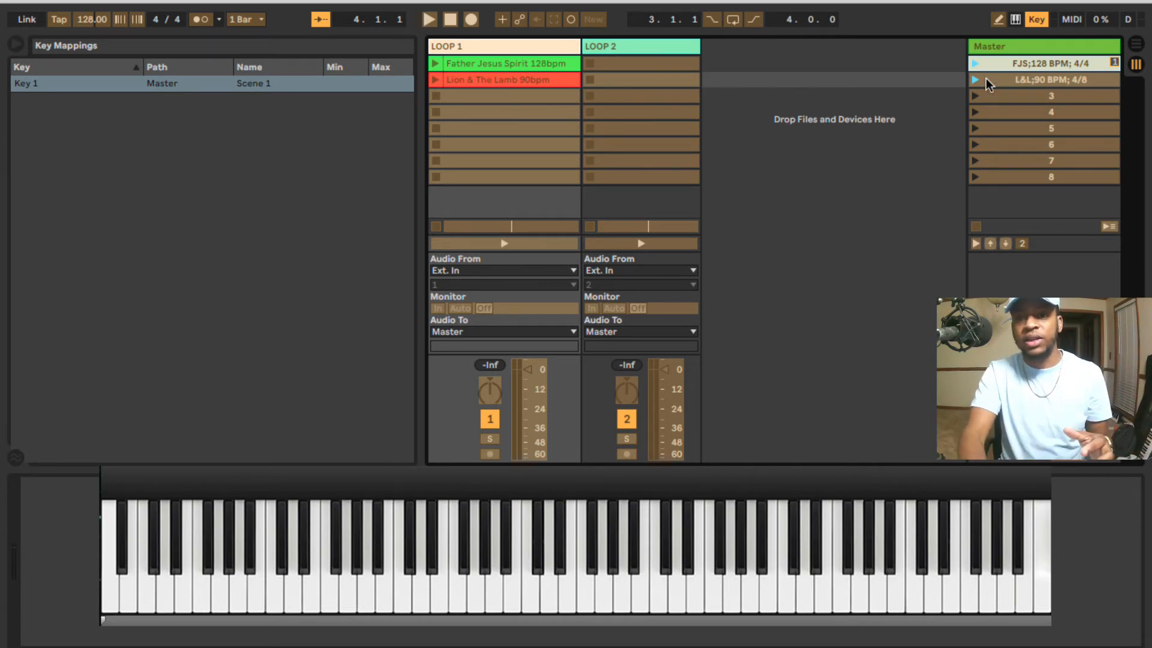
pyautogui.click(984, 79)
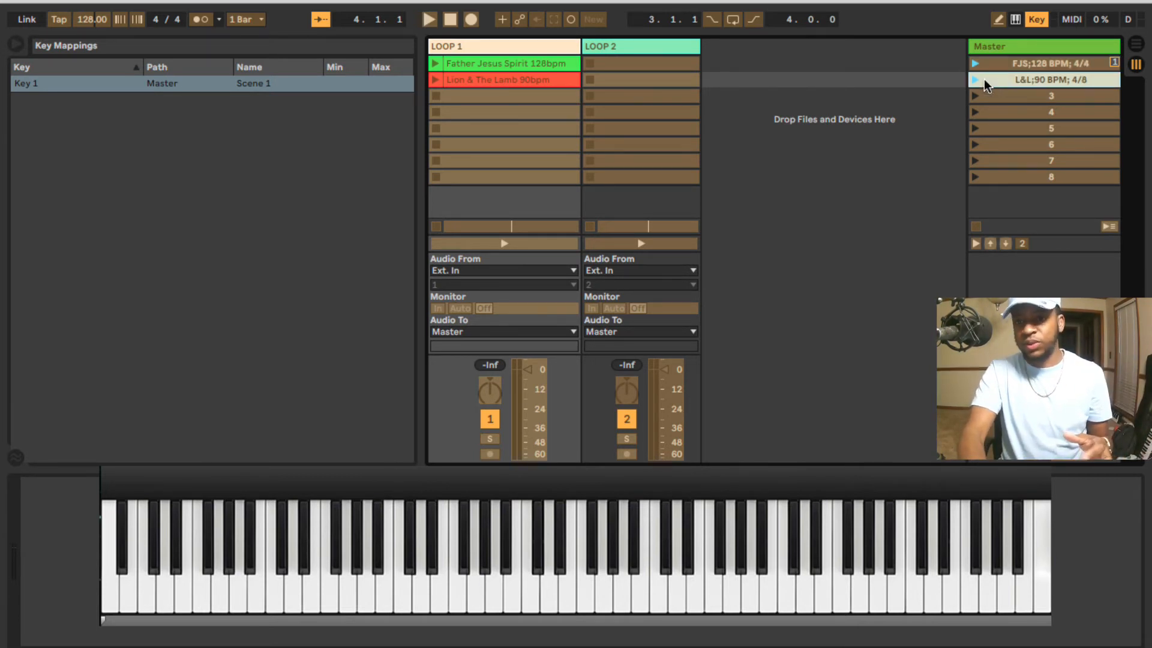
pyautogui.press('2')
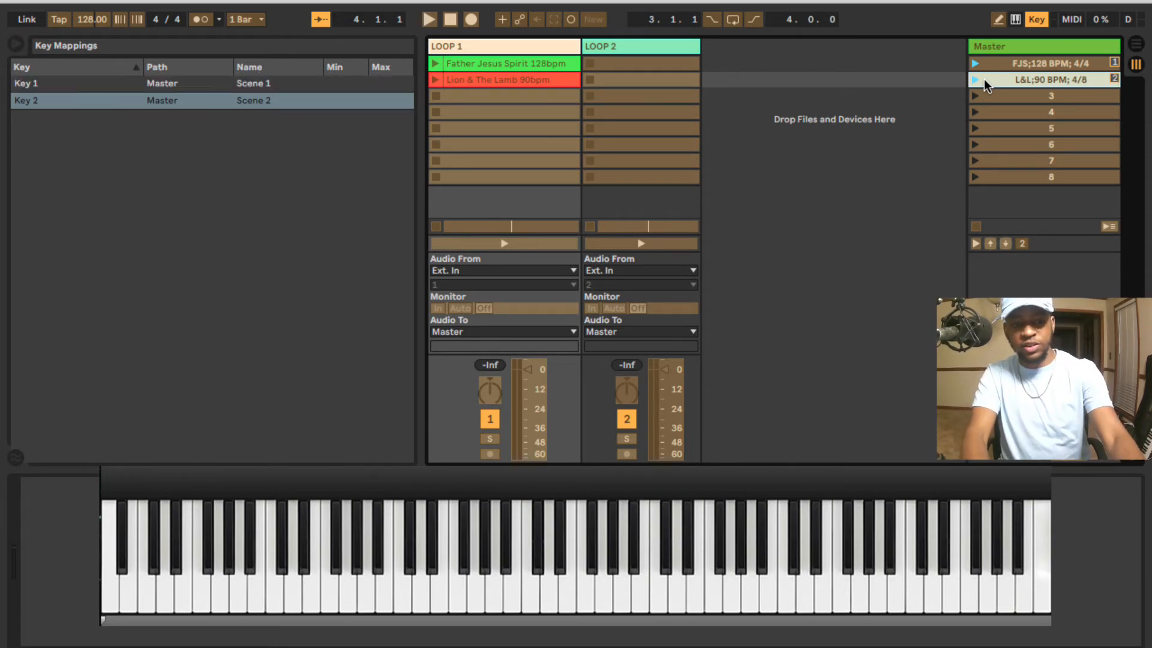
pyautogui.press('super+k')
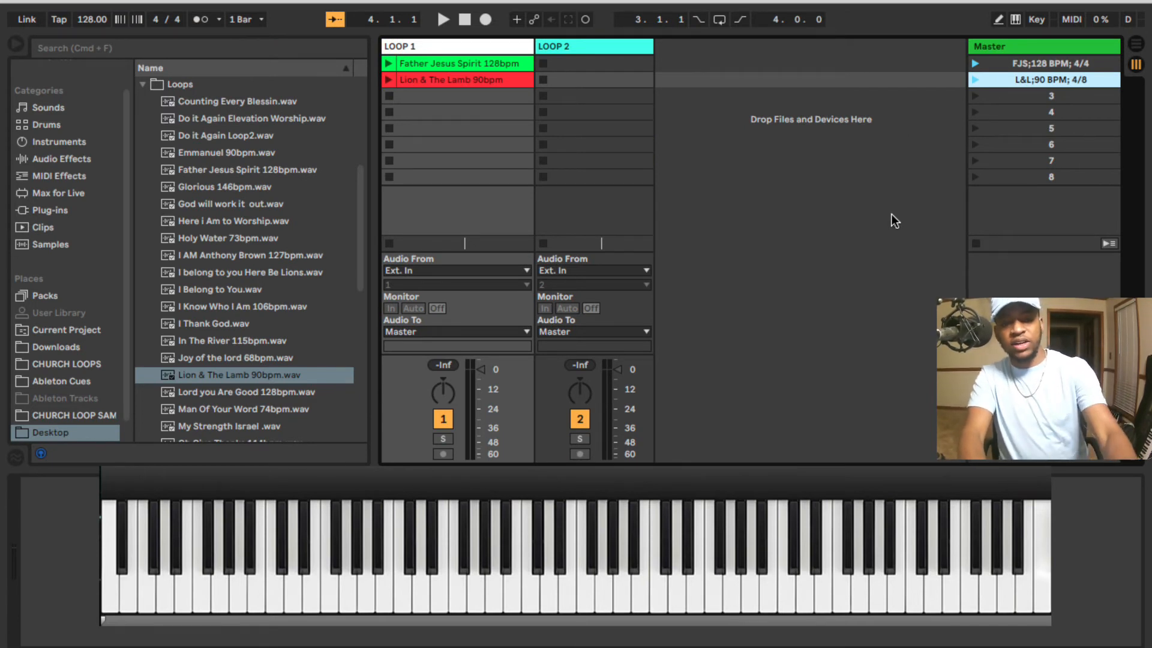
# - Launch the FJS scene and stop it, and do the same with the L&L scene to test both launches
pyautogui.press('1')
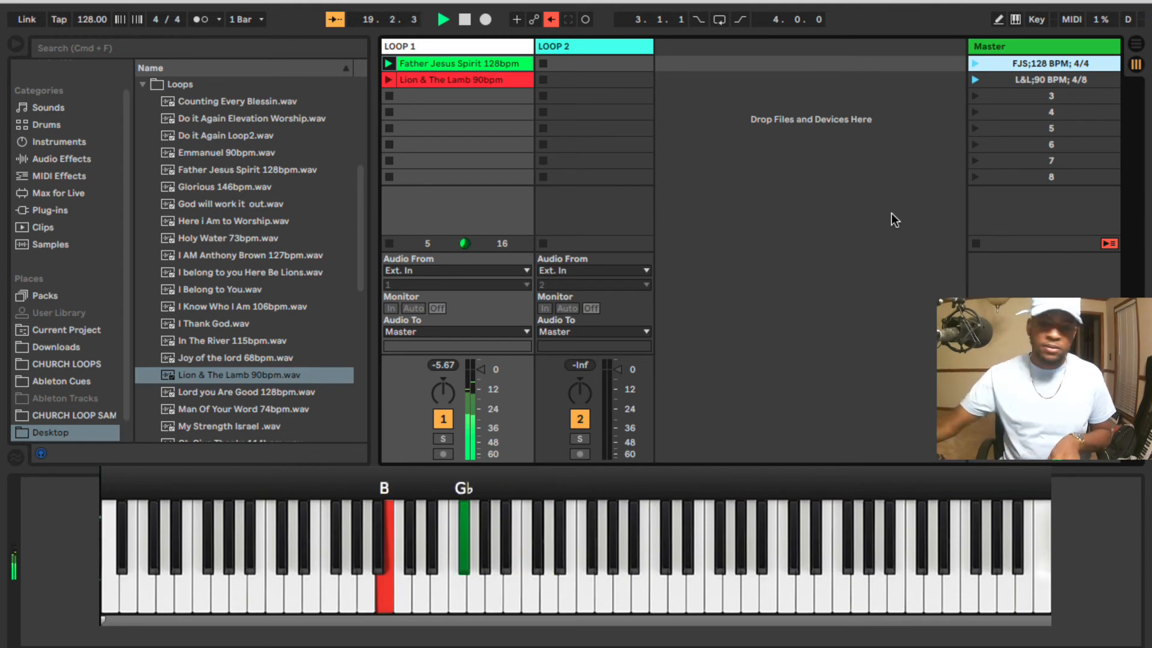
pyautogui.press('space')
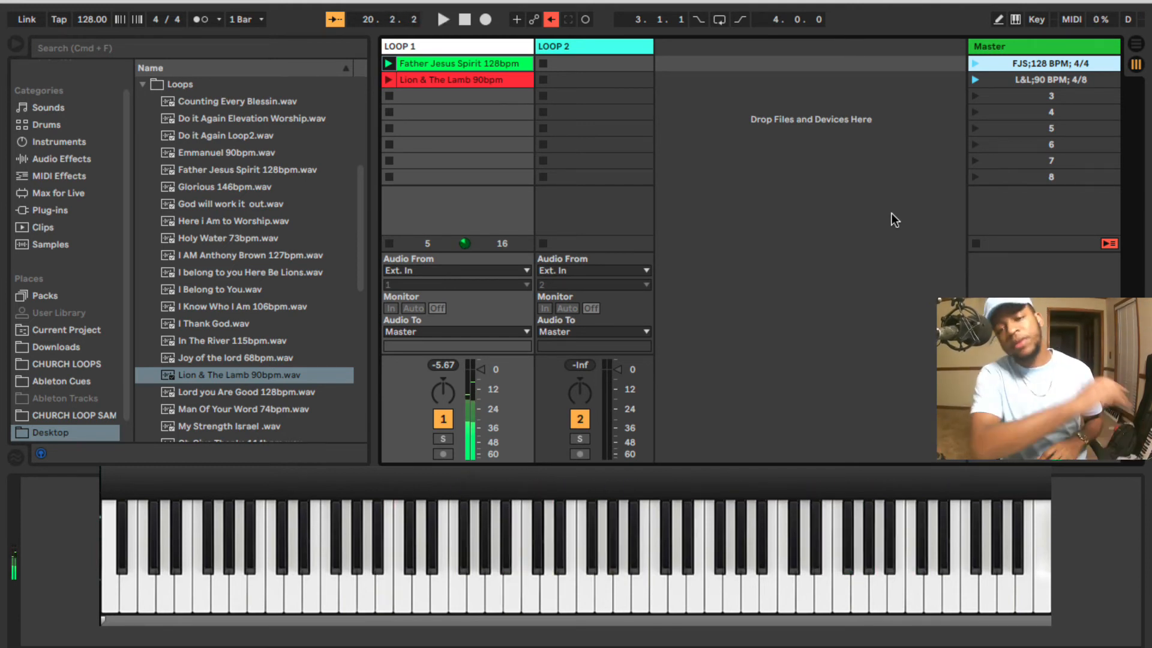
pyautogui.press('Down')
pyautogui.press('Return')
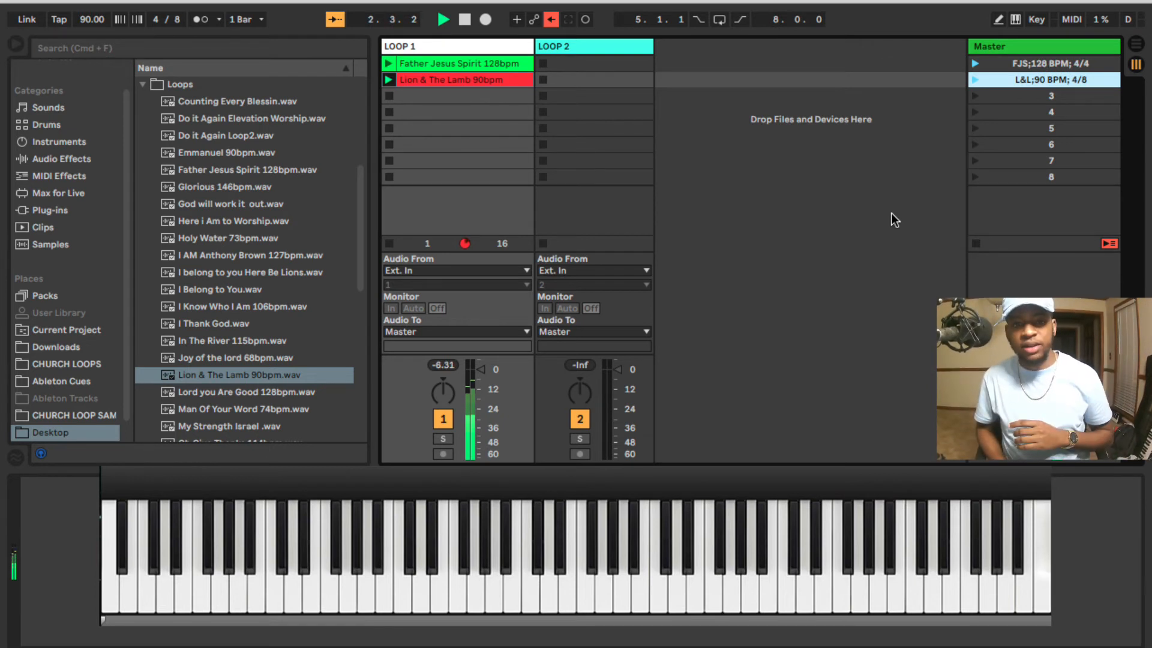
pyautogui.press('space')
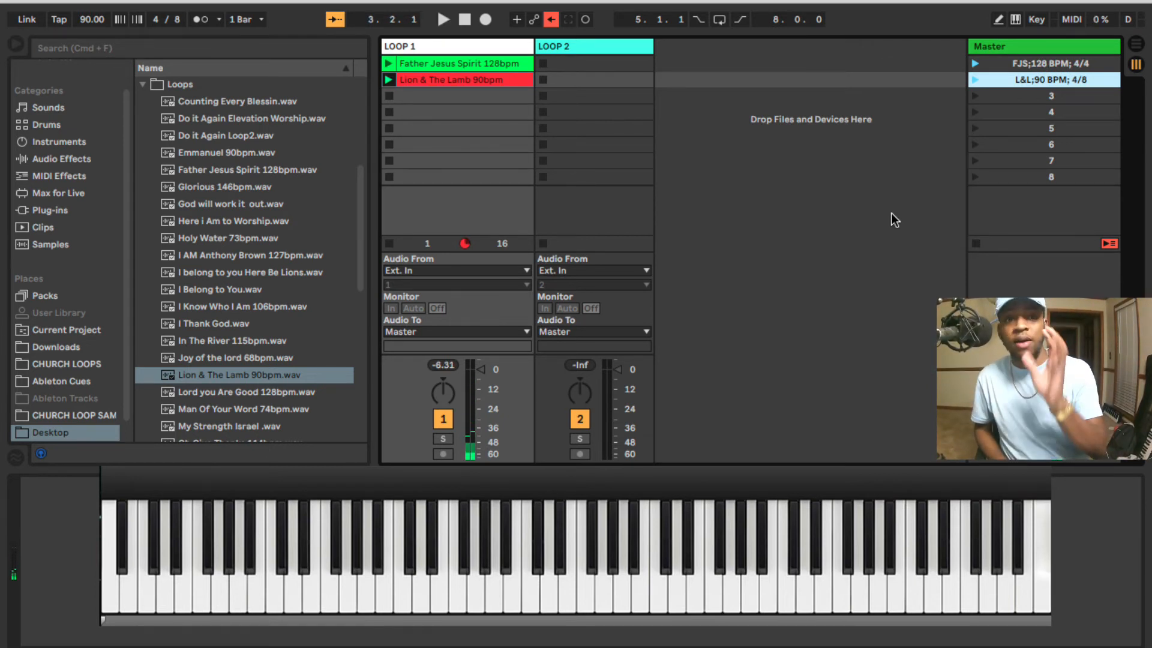
# - Map computer key m to the metronome on/off switch and leave key mapping mode
pyautogui.click(1036, 23)
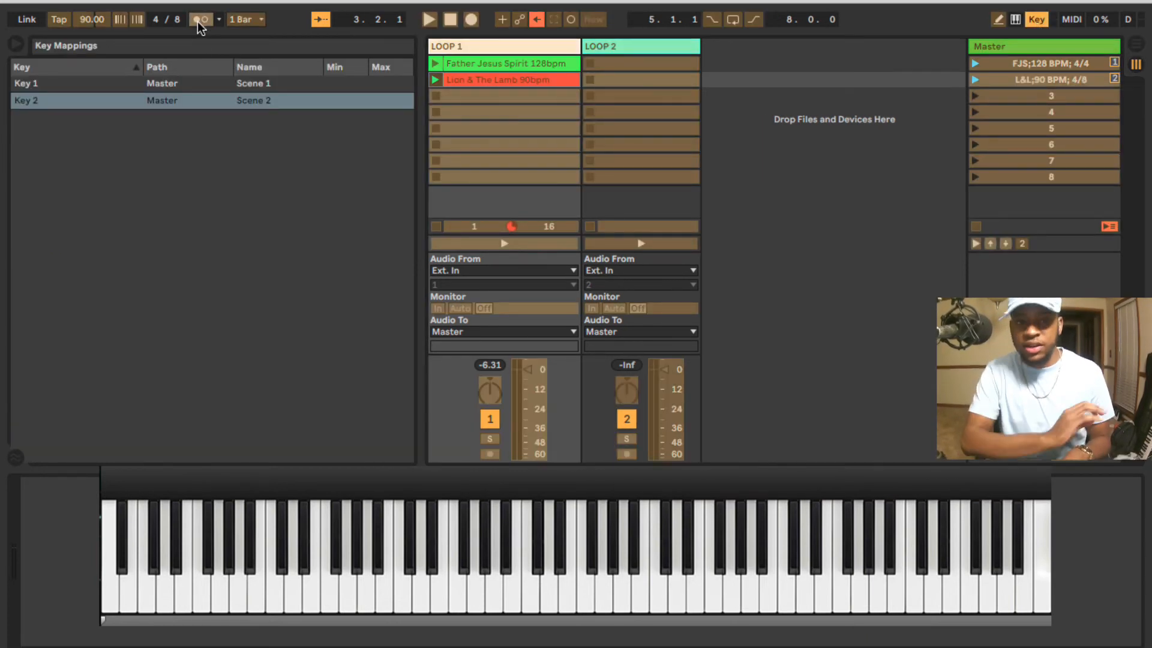
pyautogui.press('m')
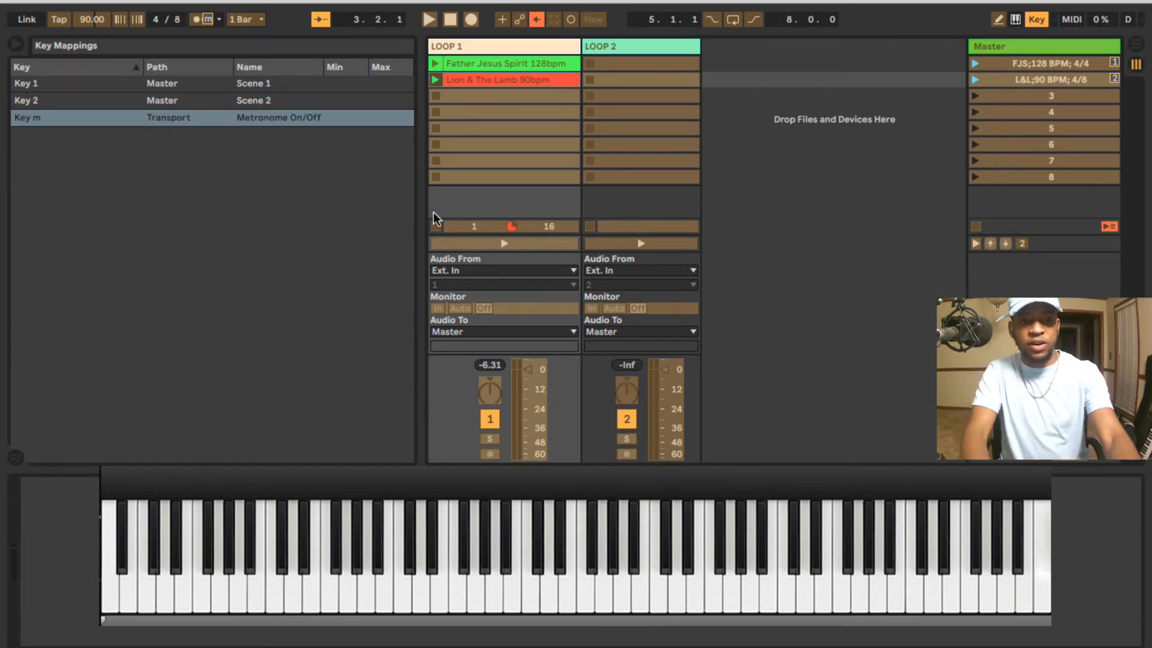
pyautogui.press('super+k')
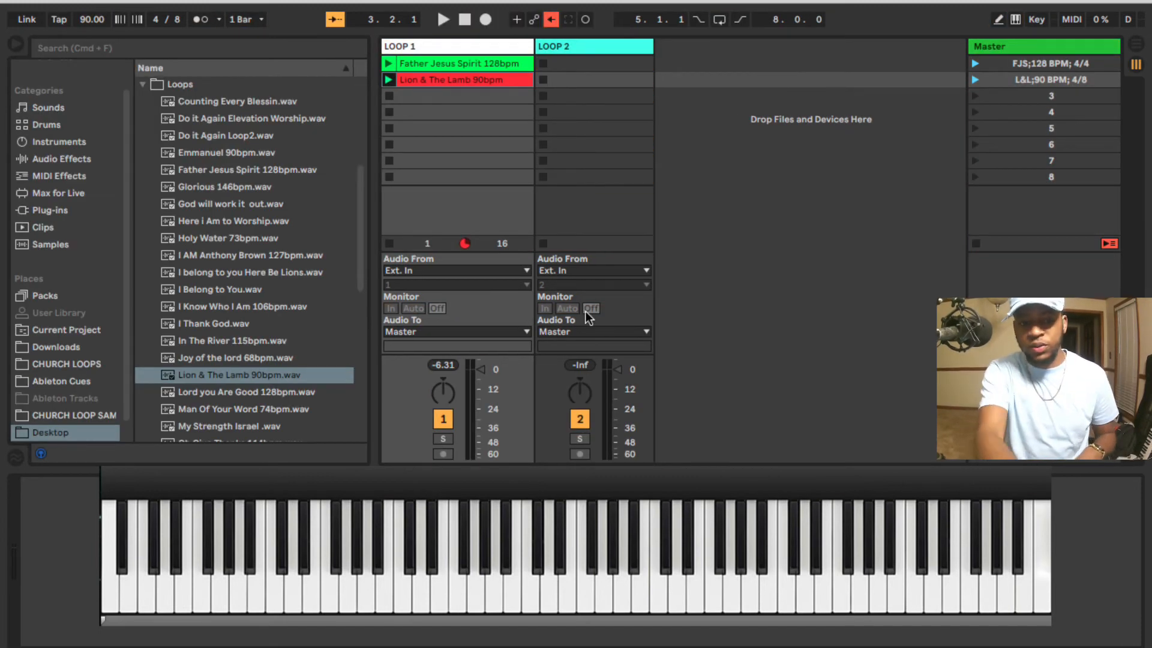
# - Launch the L&L scene, turn the metronome on through its mapping, and stop playback
pyautogui.press('Return')
pyautogui.press('m')
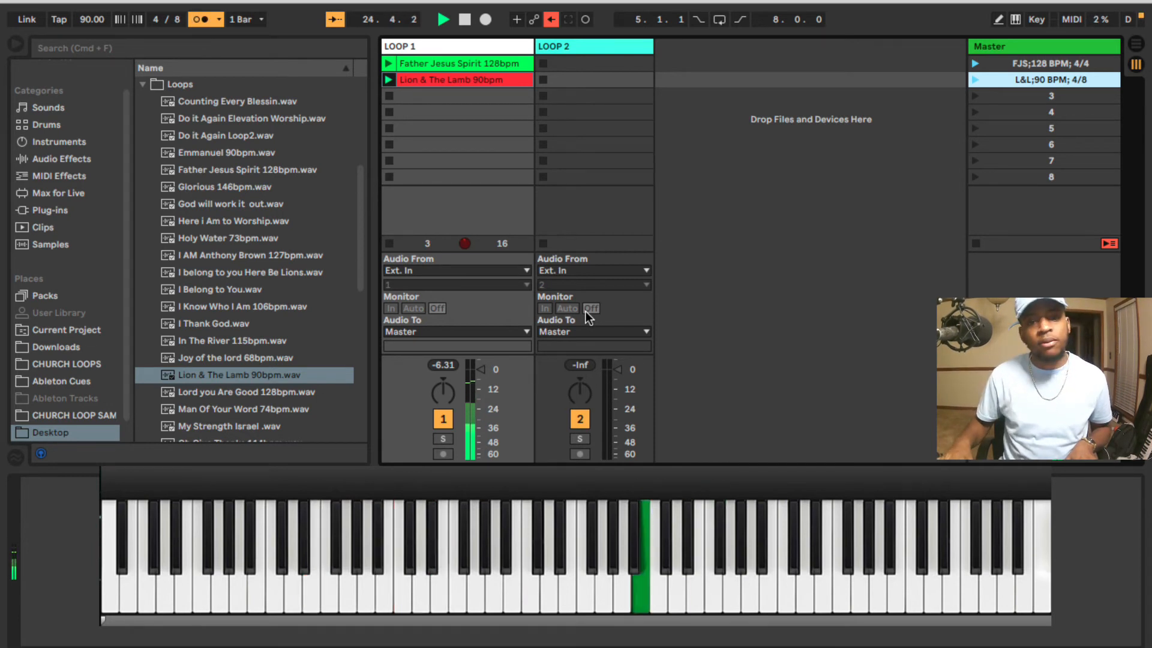
pyautogui.press('space')
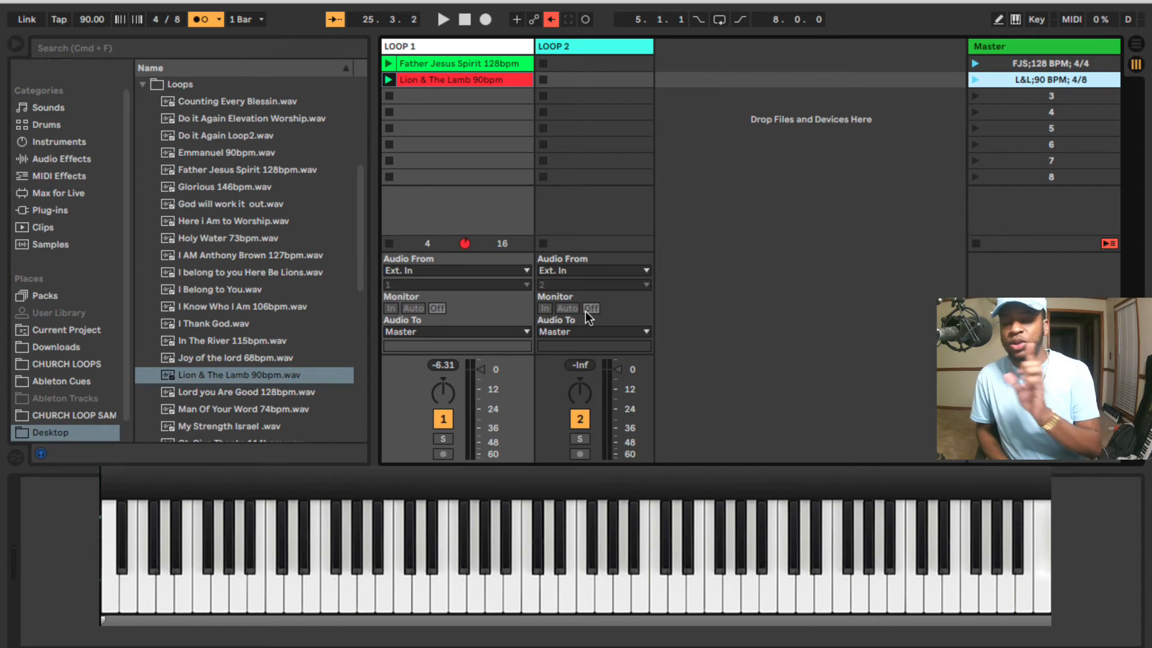
# - Play the FJS scene and the L&L scene in turn with the metronome on to compare their clicks
pyautogui.press('Up')
pyautogui.press('Return')
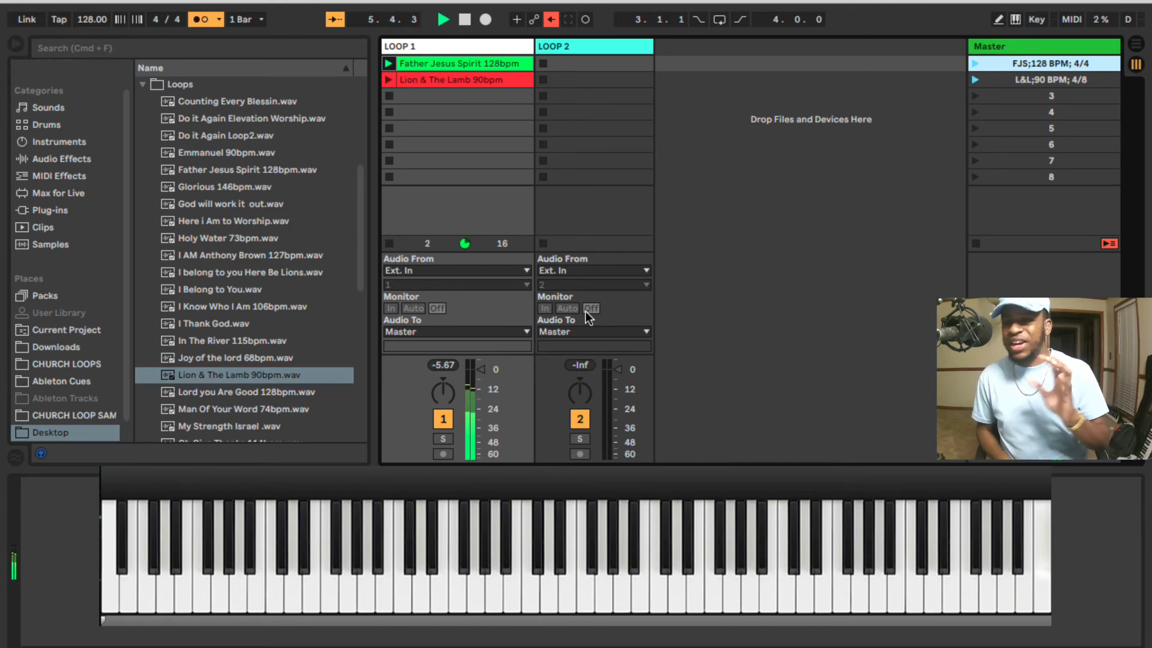
pyautogui.press('space')
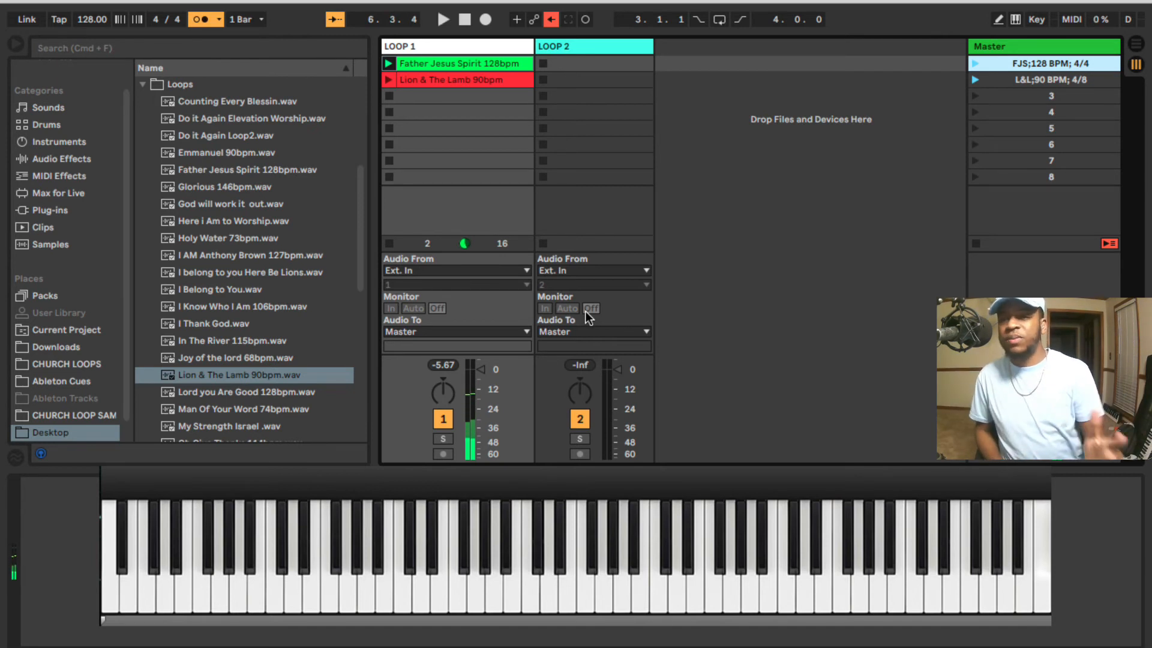
pyautogui.press('Down')
pyautogui.press('Return')
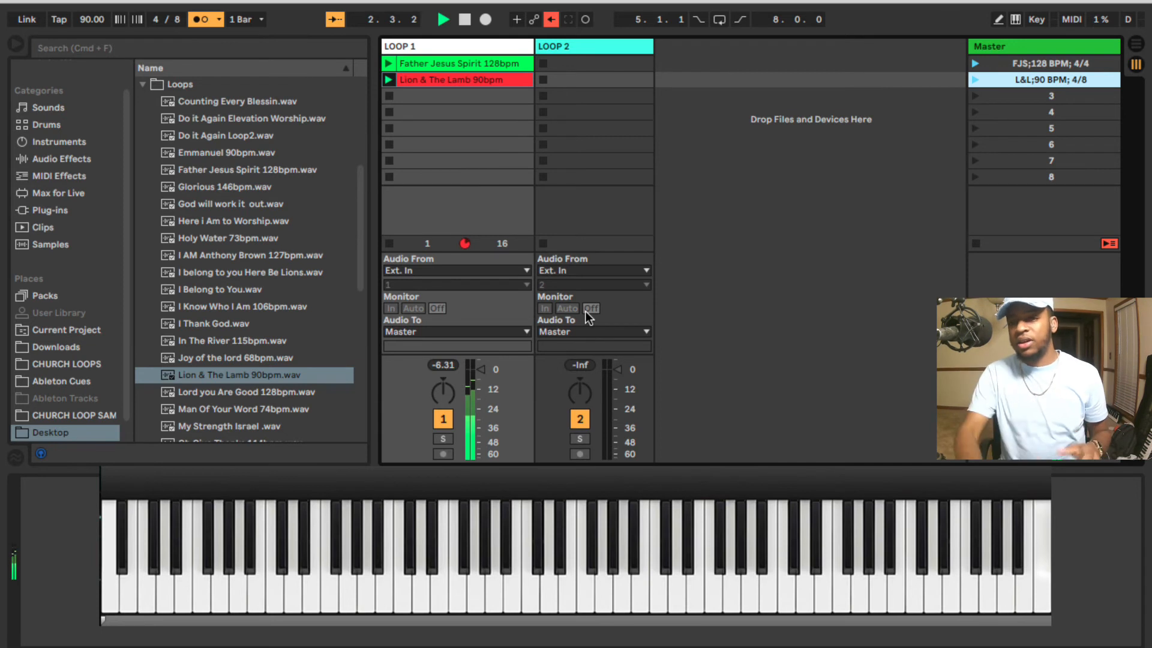
pyautogui.press('space')
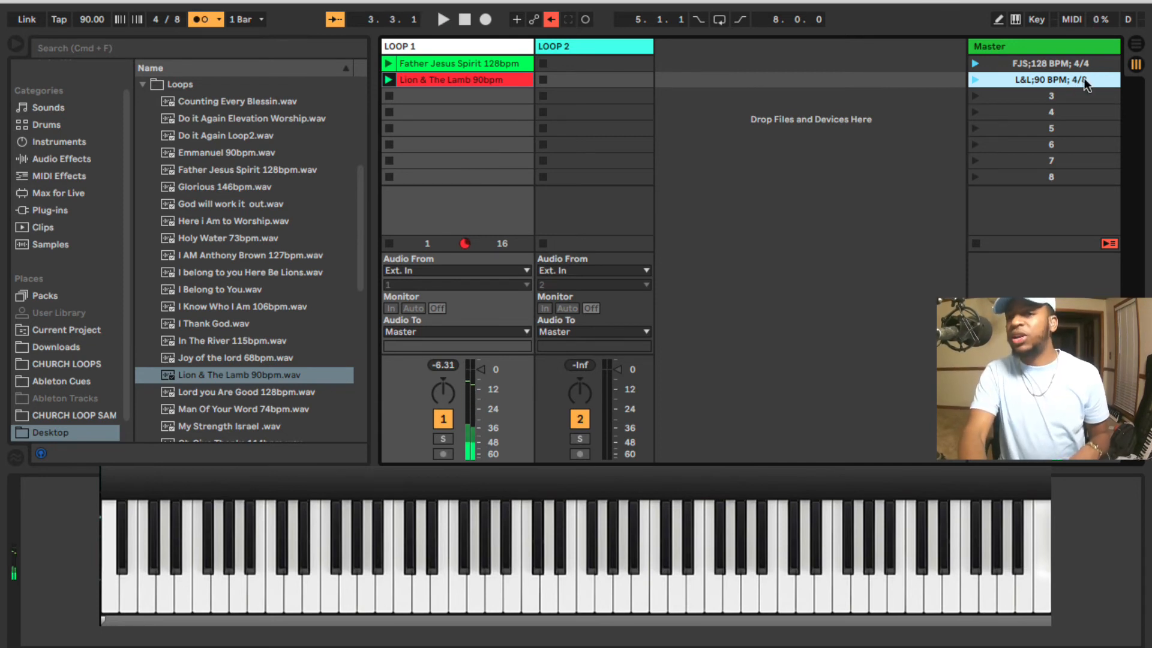
# - Set the L&L scene's launch time signature to 4/4 and play the scene briefly to check the click
pyautogui.rightClick(1085, 81)
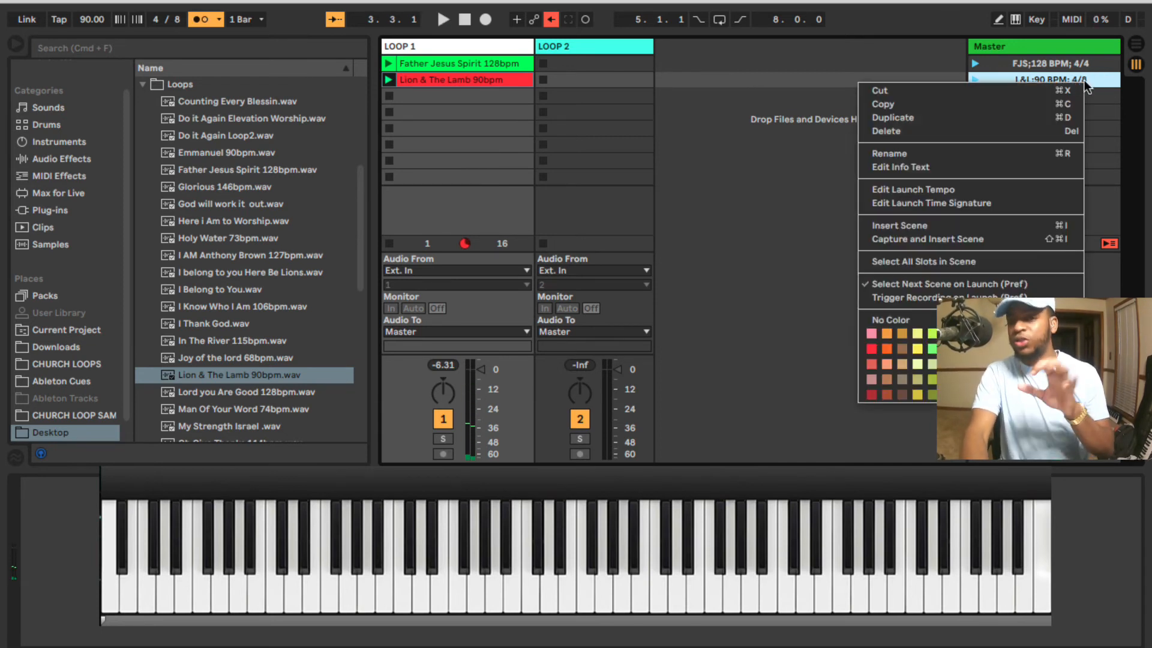
pyautogui.click(1016, 206)
pyautogui.write('4/')
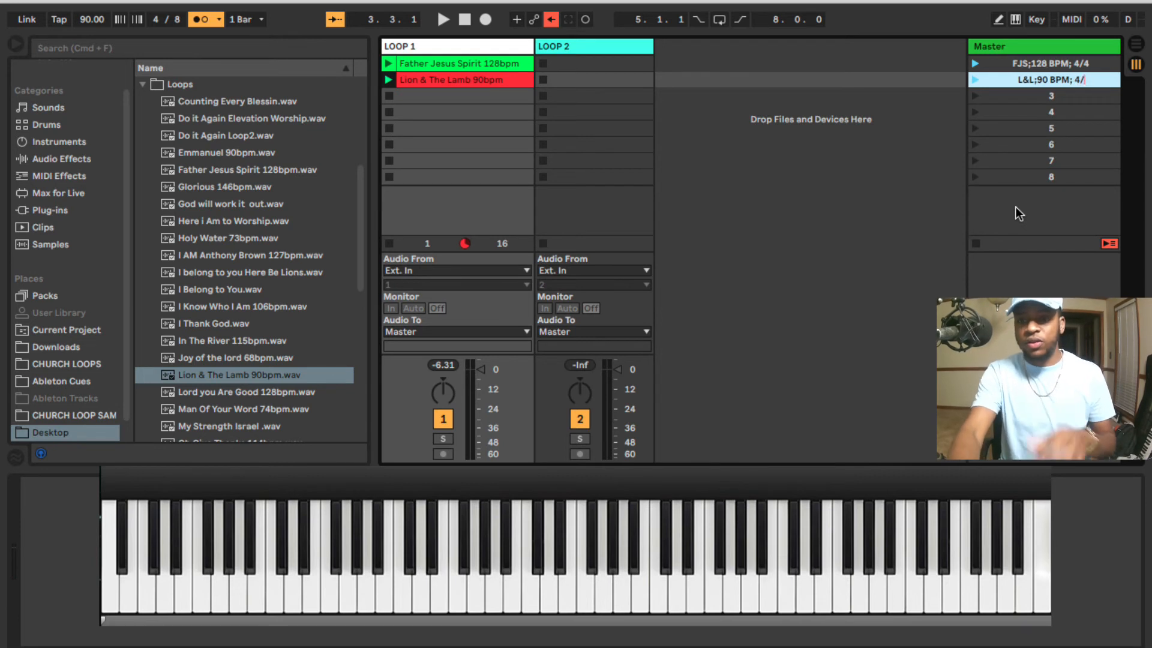
pyautogui.write('4')
pyautogui.press('Return')
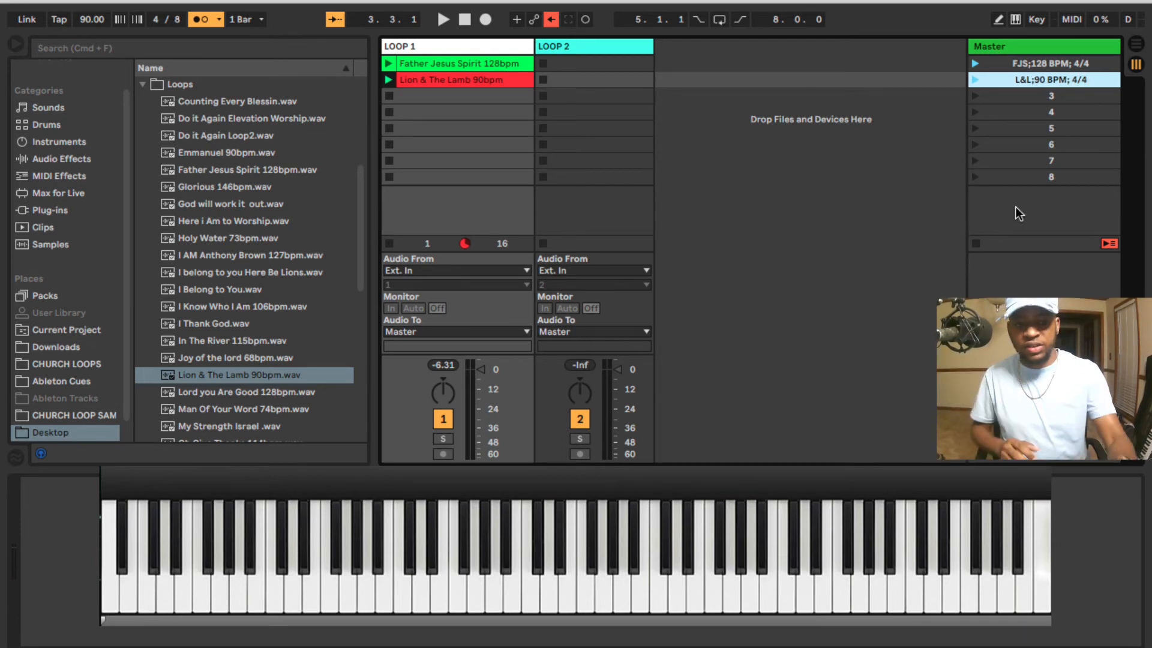
pyautogui.press('Return')
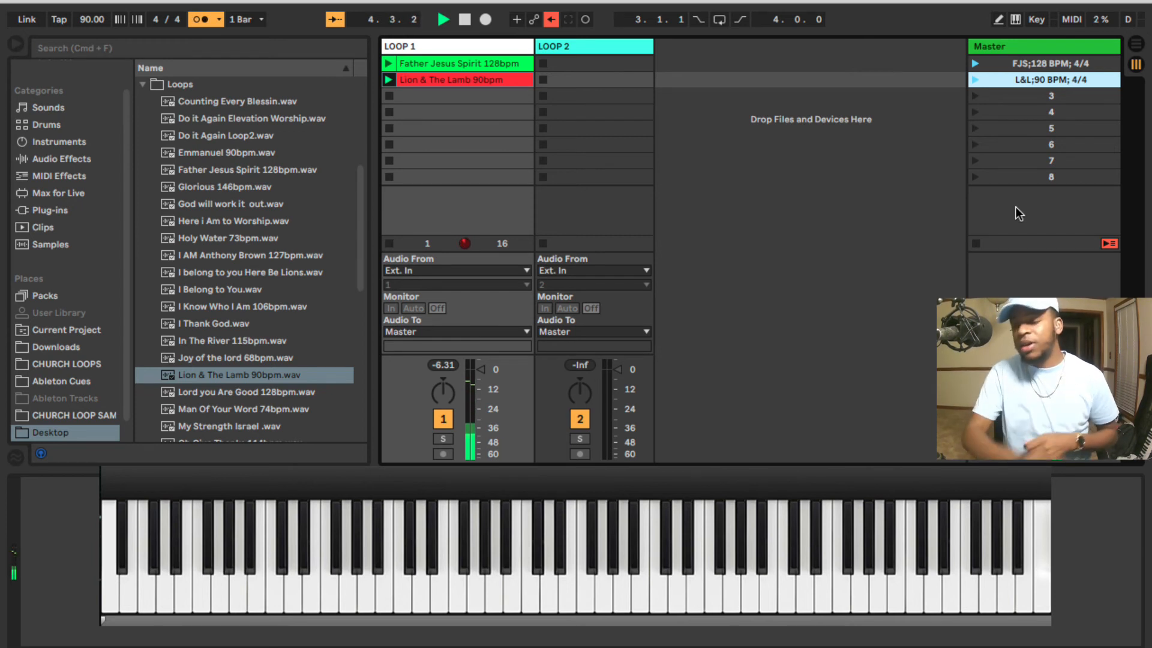
pyautogui.press('space')
# - Set the L&L scene's launch time signature to 4/8 and play the scene to check its click
pyautogui.rightClick(1091, 86)
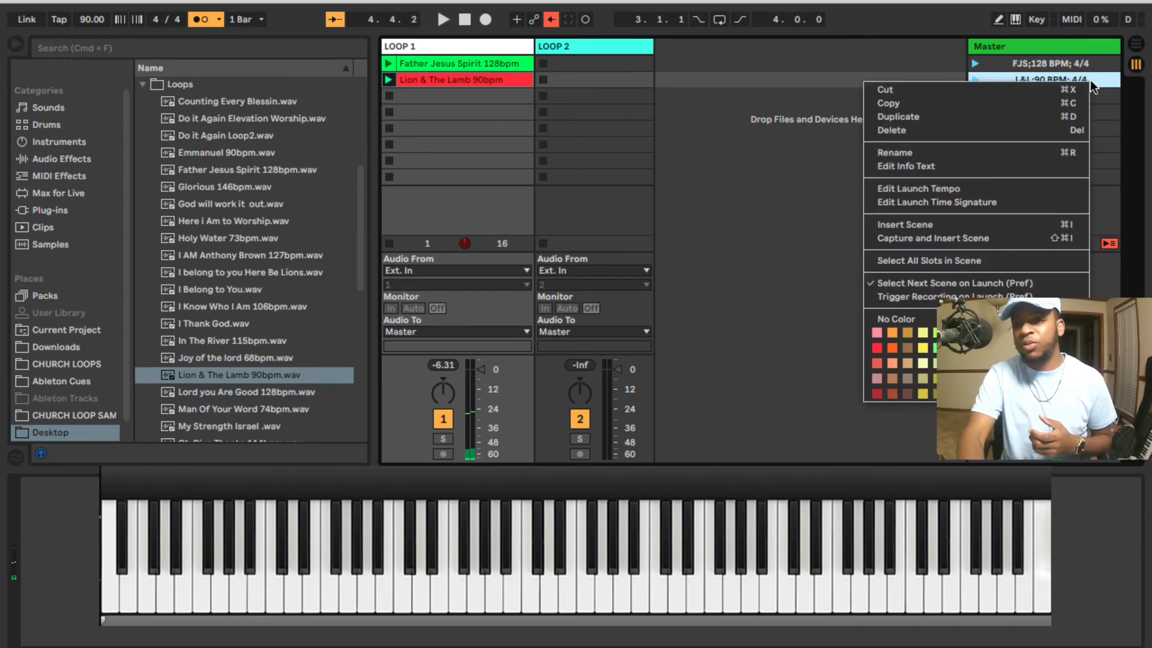
pyautogui.click(1028, 204)
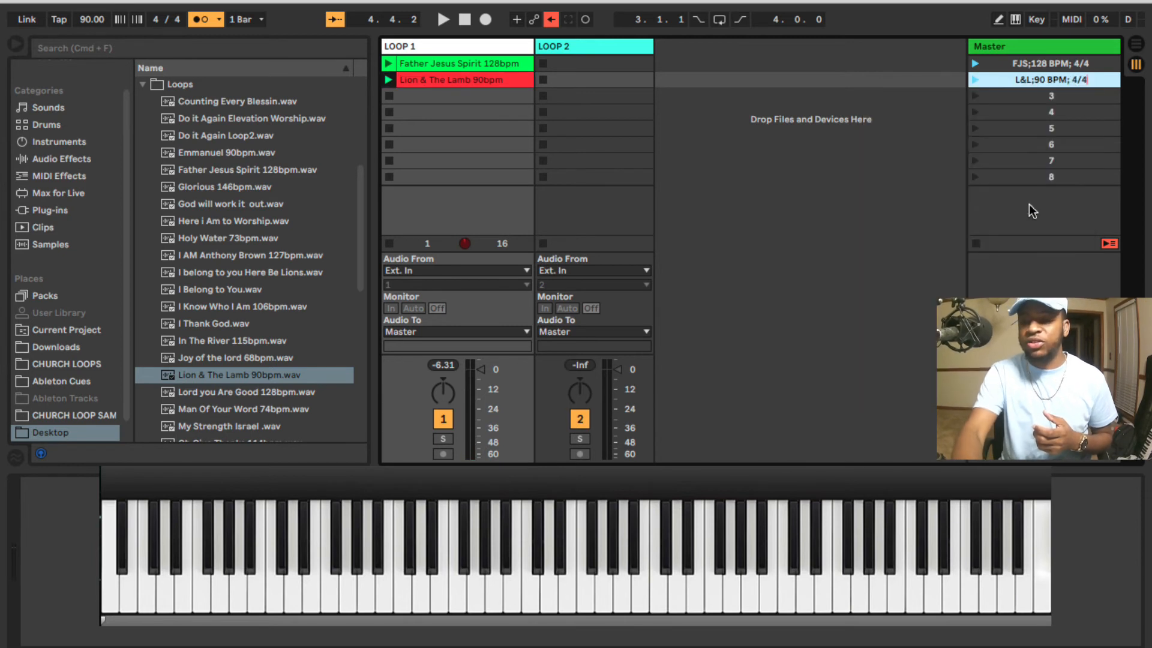
pyautogui.press('BackSpace')
pyautogui.write('8')
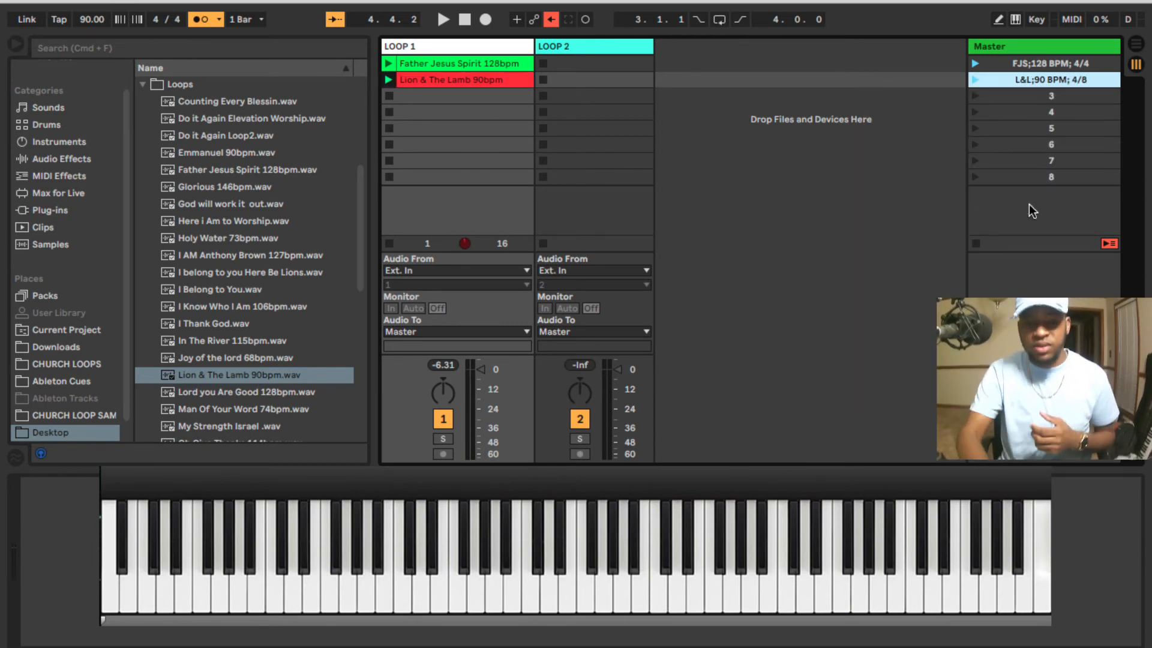
pyautogui.press('Return')
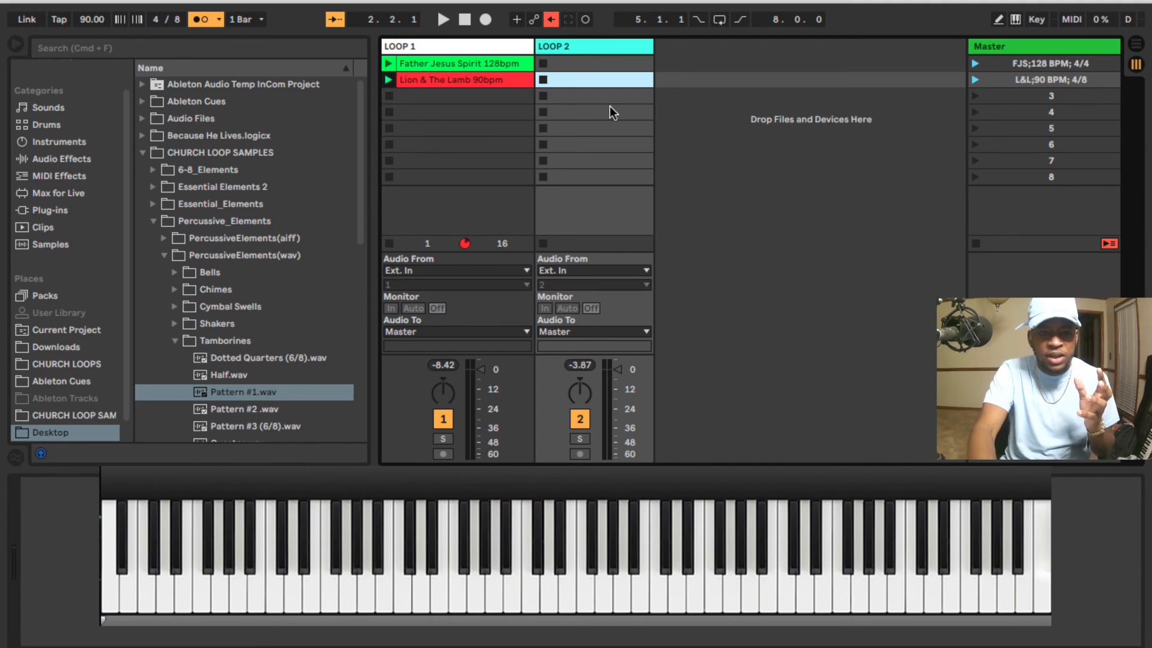
pyautogui.press('space')
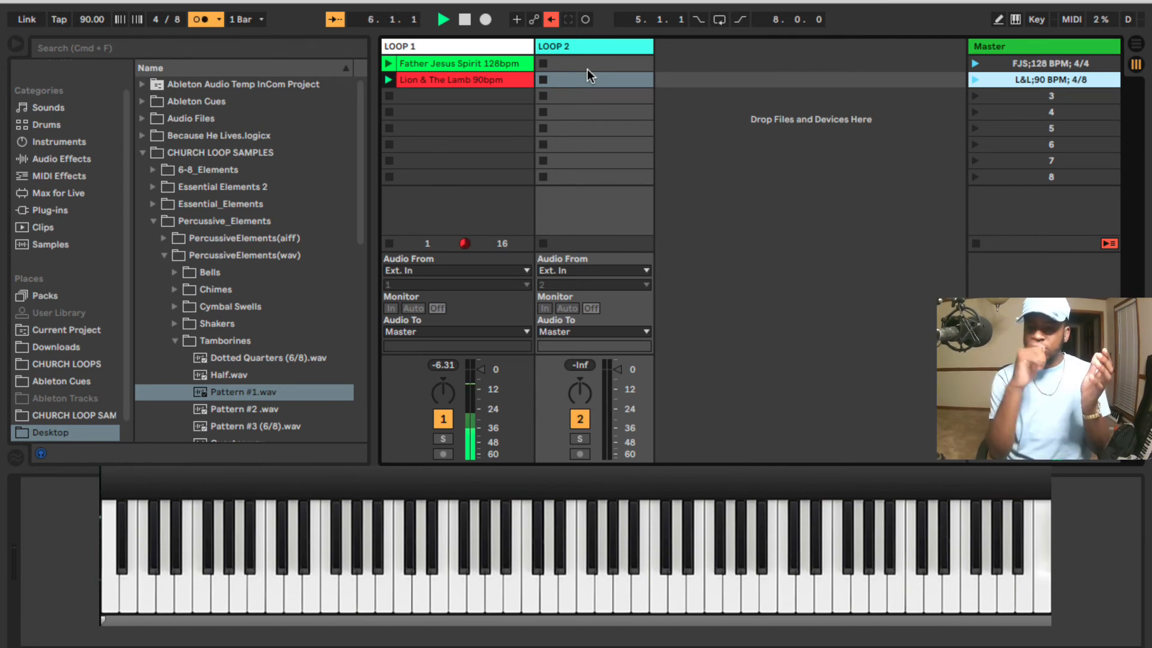
pyautogui.press('space')
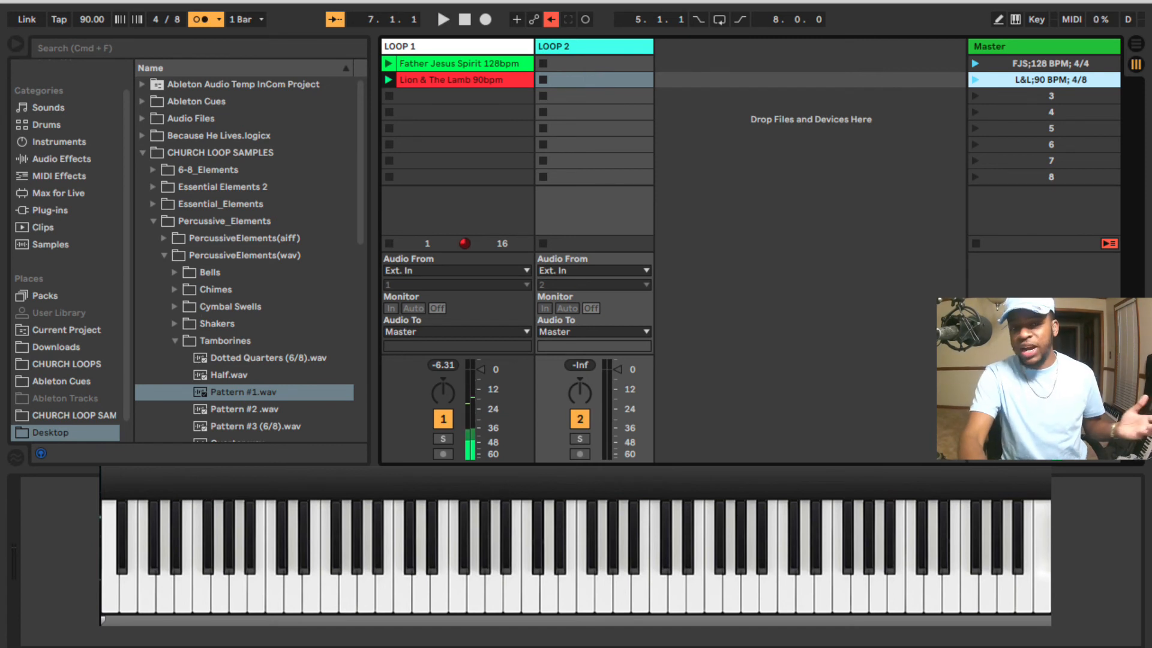
# - Try the Pattern #1 tambourine loop in LOOP 2 beside Lion & The Lamb, play them together, and delete the added clip
pyautogui.click(175, 339)
pyautogui.click(176, 338)
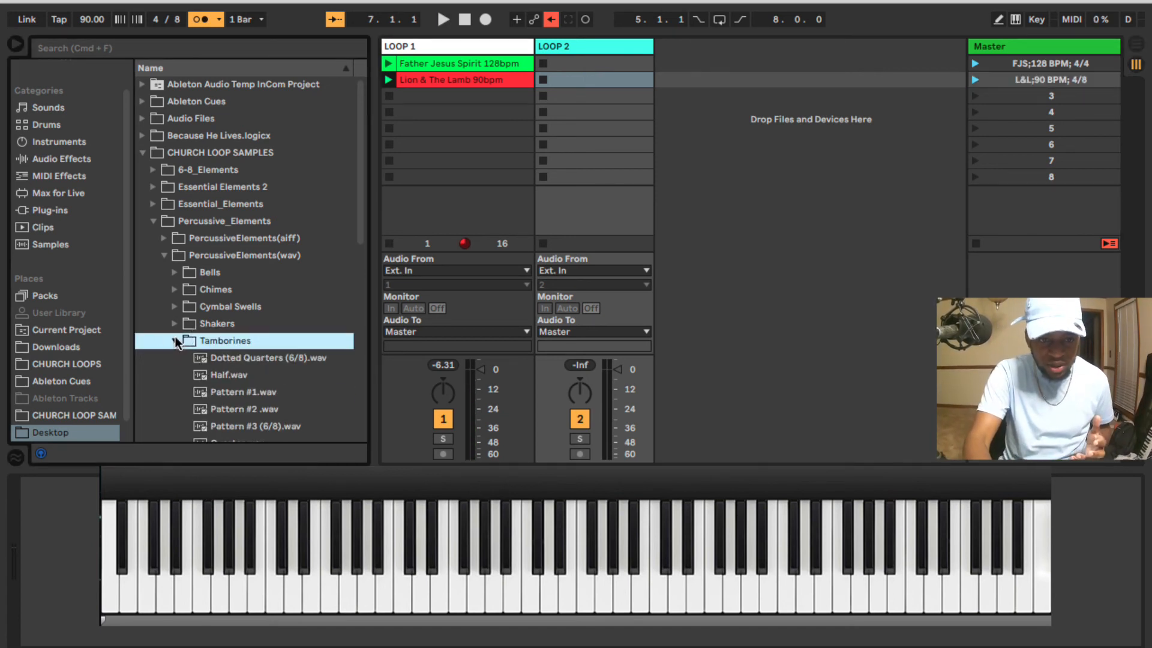
pyautogui.scroll(-2, 236, 358)
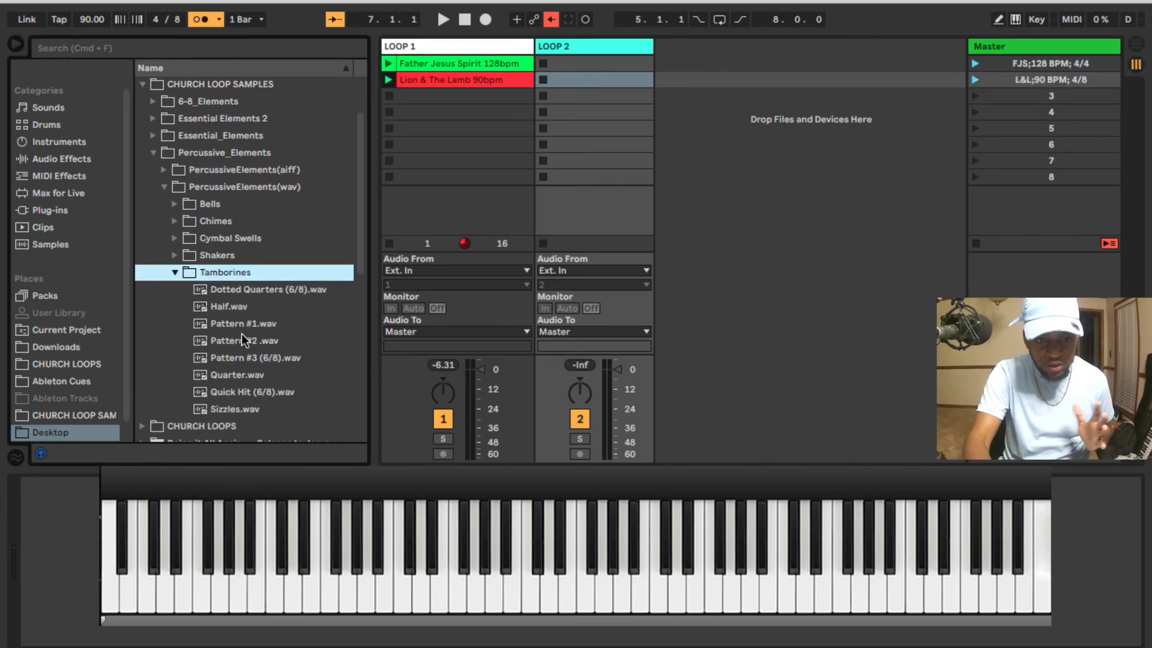
pyautogui.moveTo(243, 324); pyautogui.dragTo(616, 80)
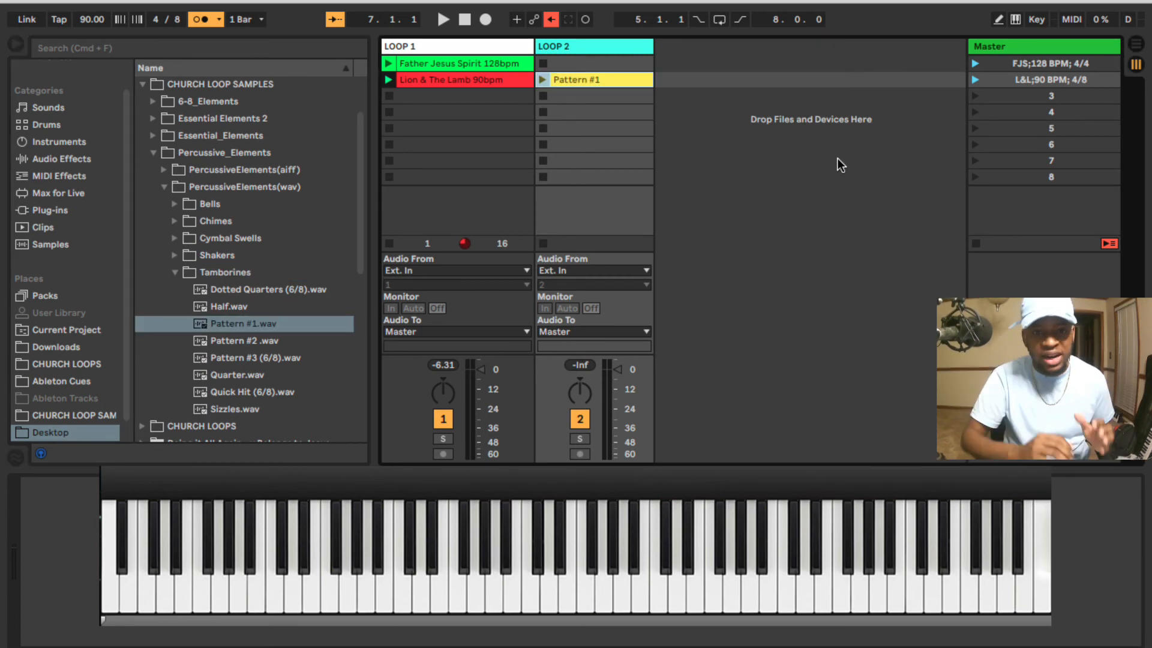
pyautogui.press('Return')
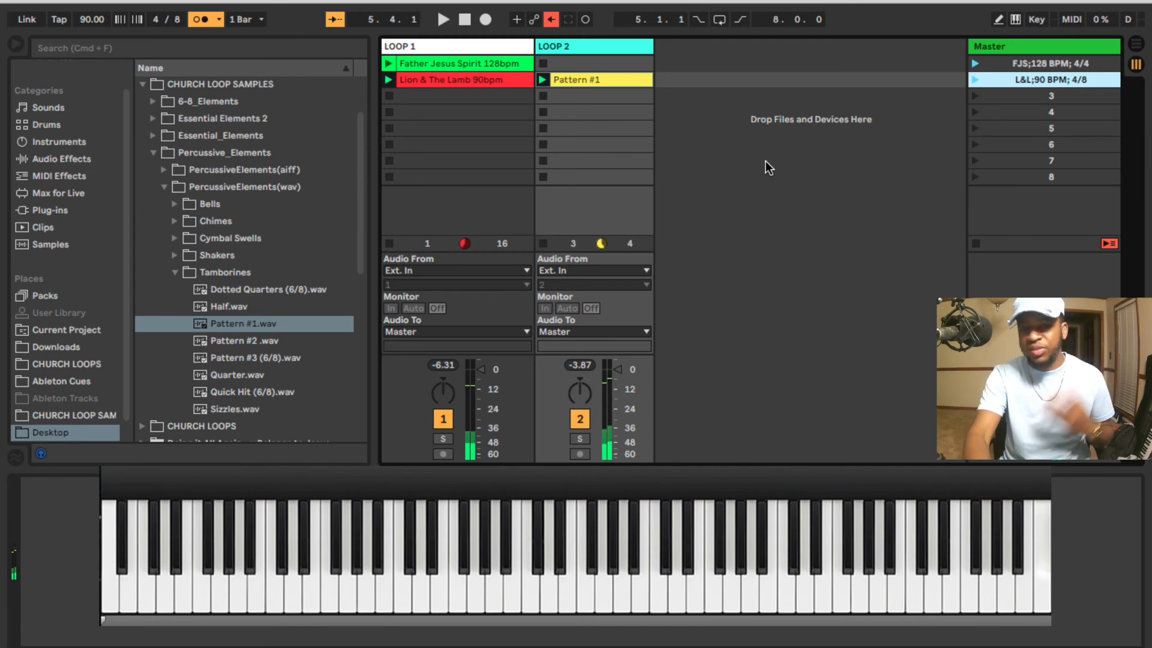
pyautogui.click(568, 78)
pyautogui.press('Delete')
# - Try the Pattern #2 tambourine loop in LOOP 2 alongside Lion & The Lamb, stop playback, and delete the added clip
pyautogui.click(240, 337)
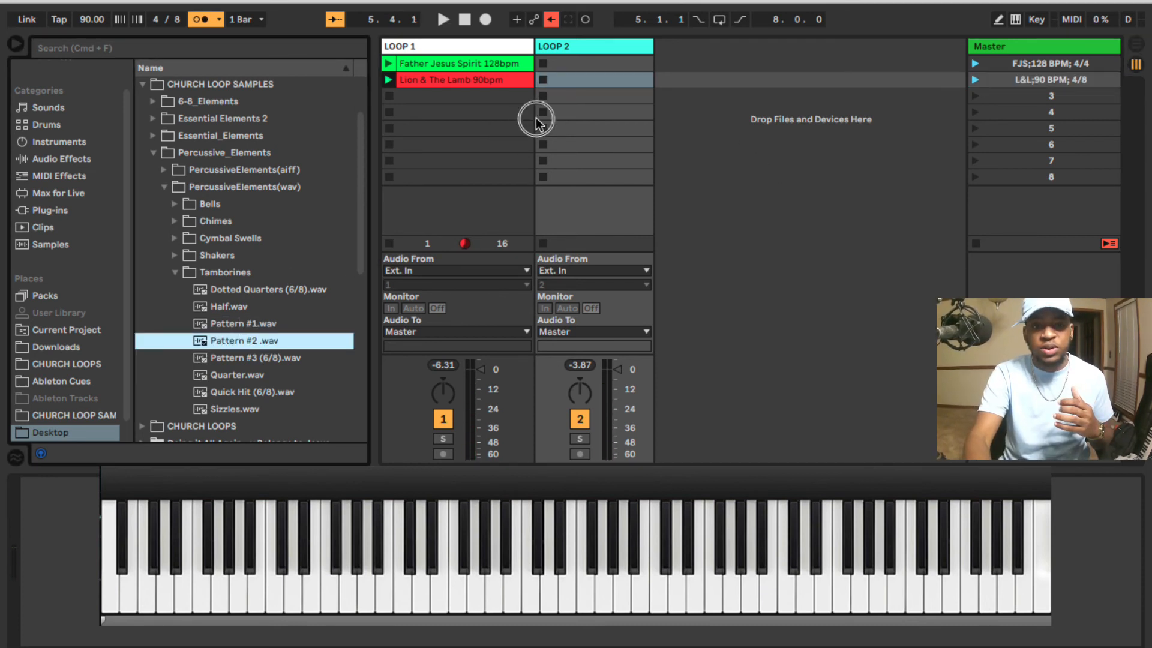
pyautogui.moveTo(538, 123); pyautogui.dragTo(566, 79)
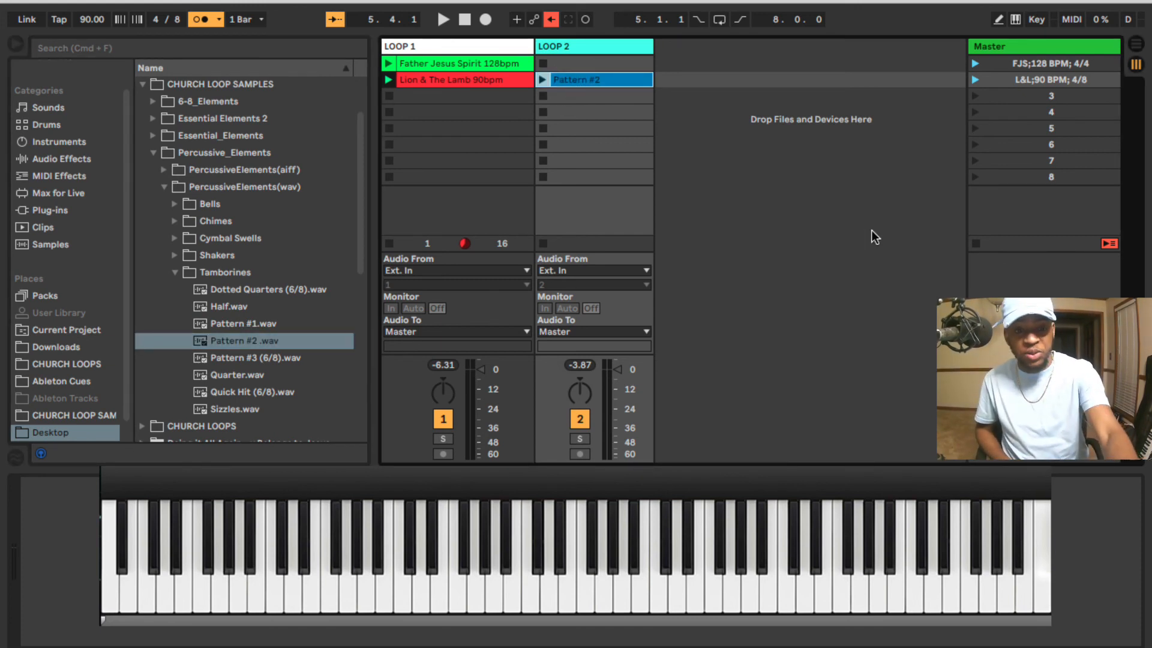
pyautogui.press('Return')
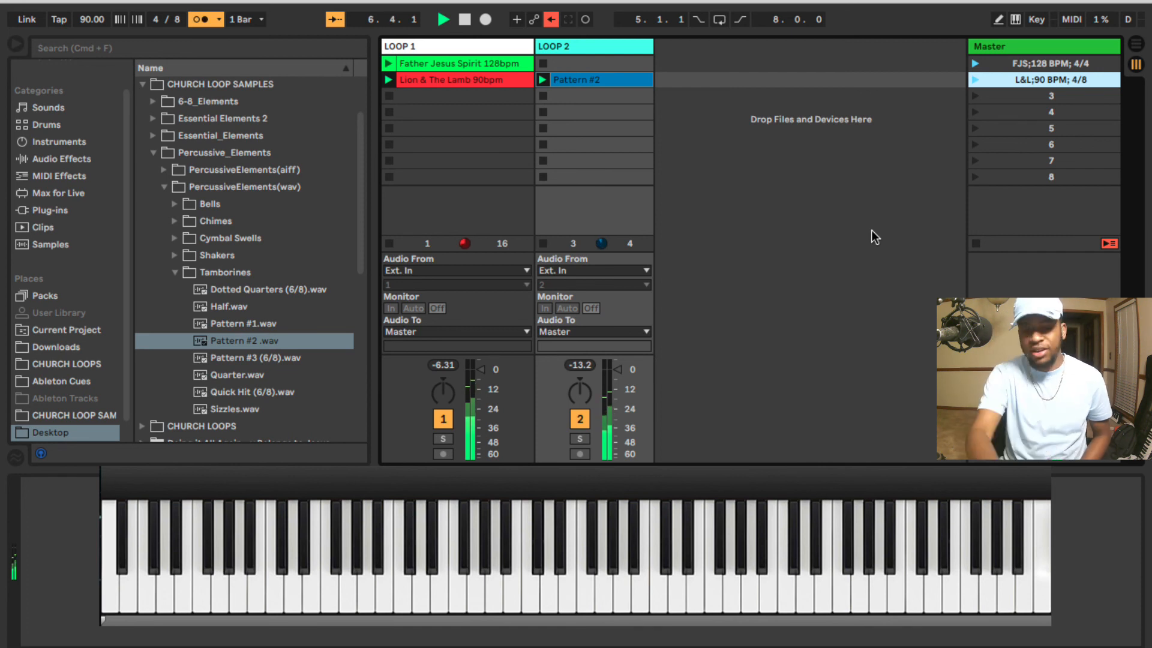
pyautogui.press('space')
pyautogui.click(581, 78)
pyautogui.press('Delete')
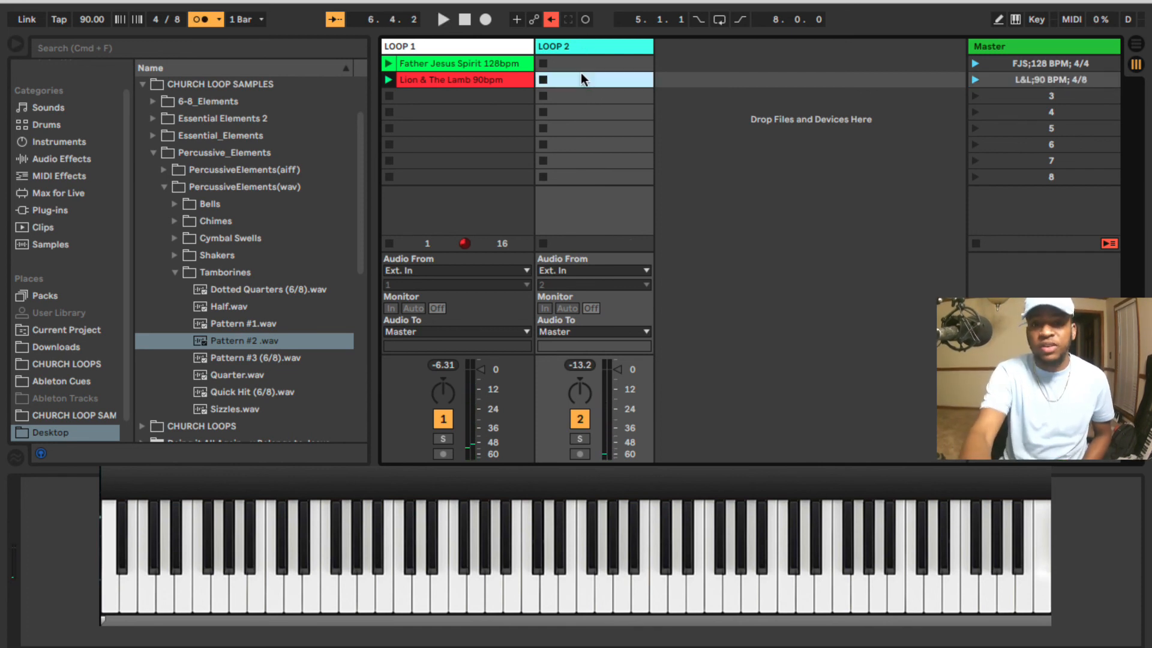
# - Audition the Half tambourine loop in LOOP 2 with Lion & The Lamb, stop playback, and delete the added clip
pyautogui.moveTo(228, 306); pyautogui.dragTo(574, 78)
pyautogui.press('Return')
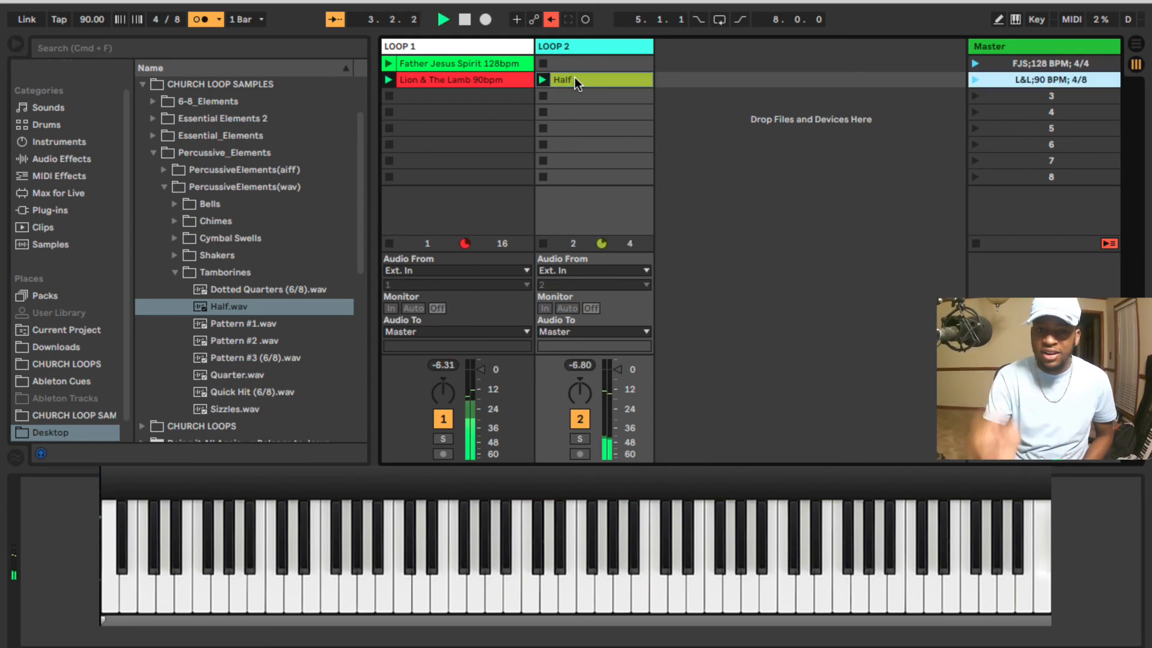
pyautogui.press('space')
pyautogui.click(574, 78)
pyautogui.press('Delete')
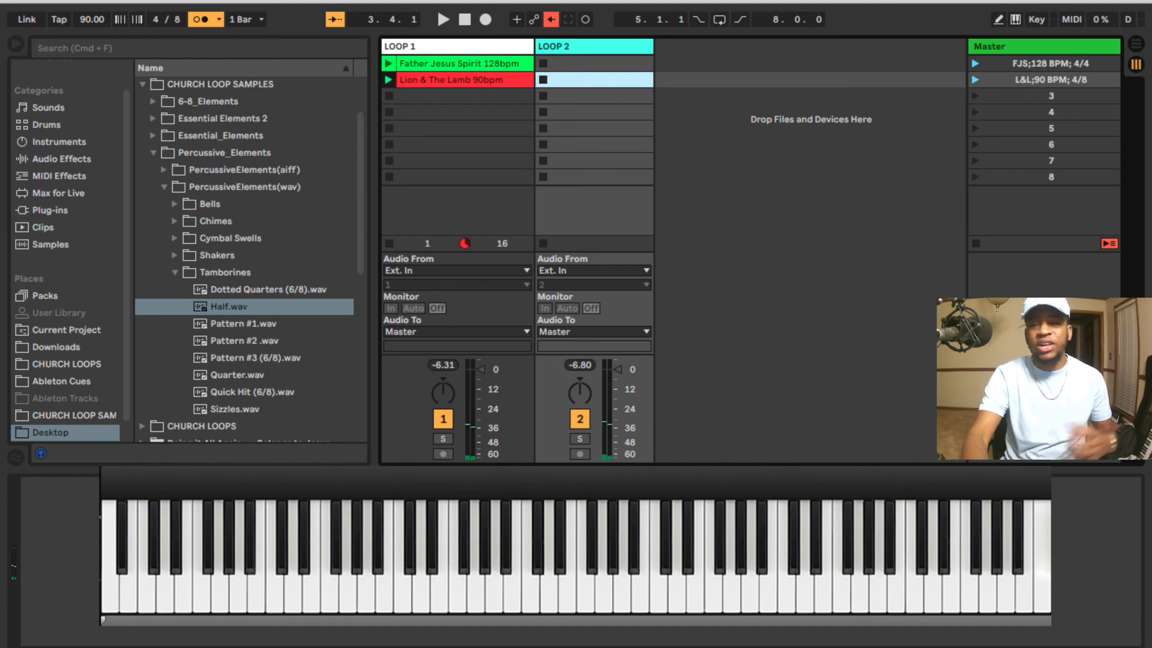